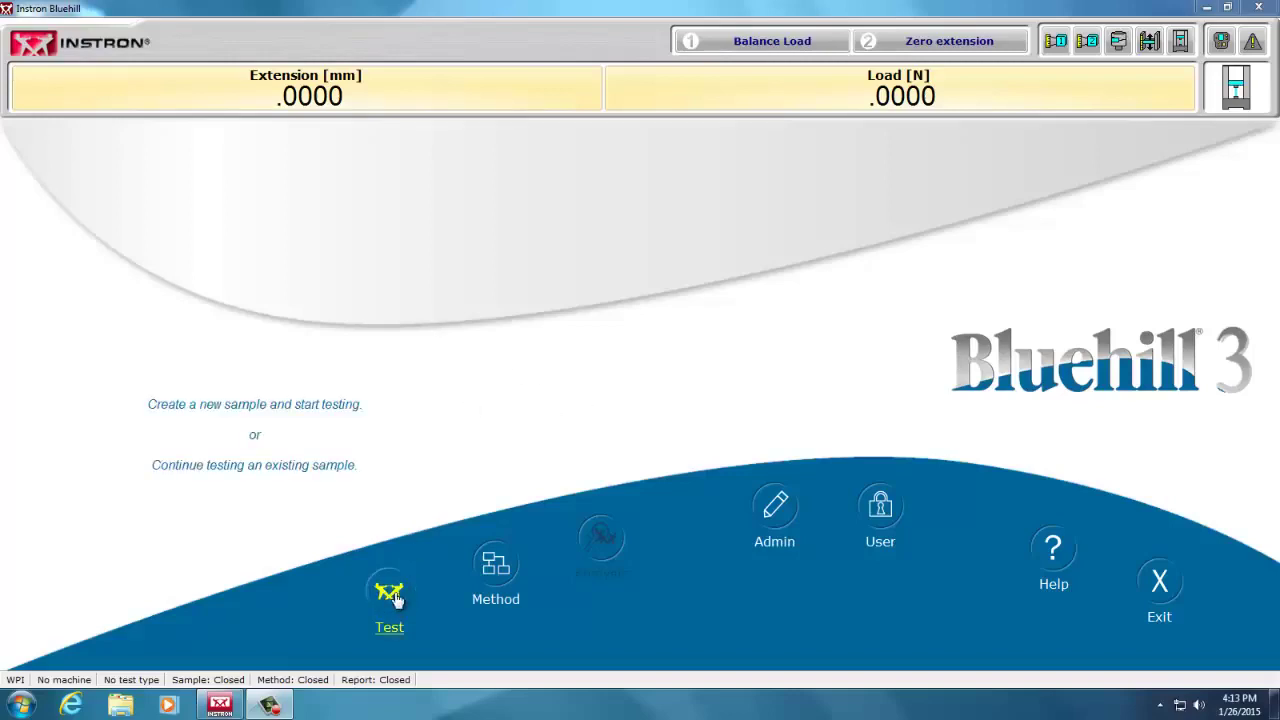
Step: Open the Documents › 3505 folder in a file explorer window
left_click(121, 706)
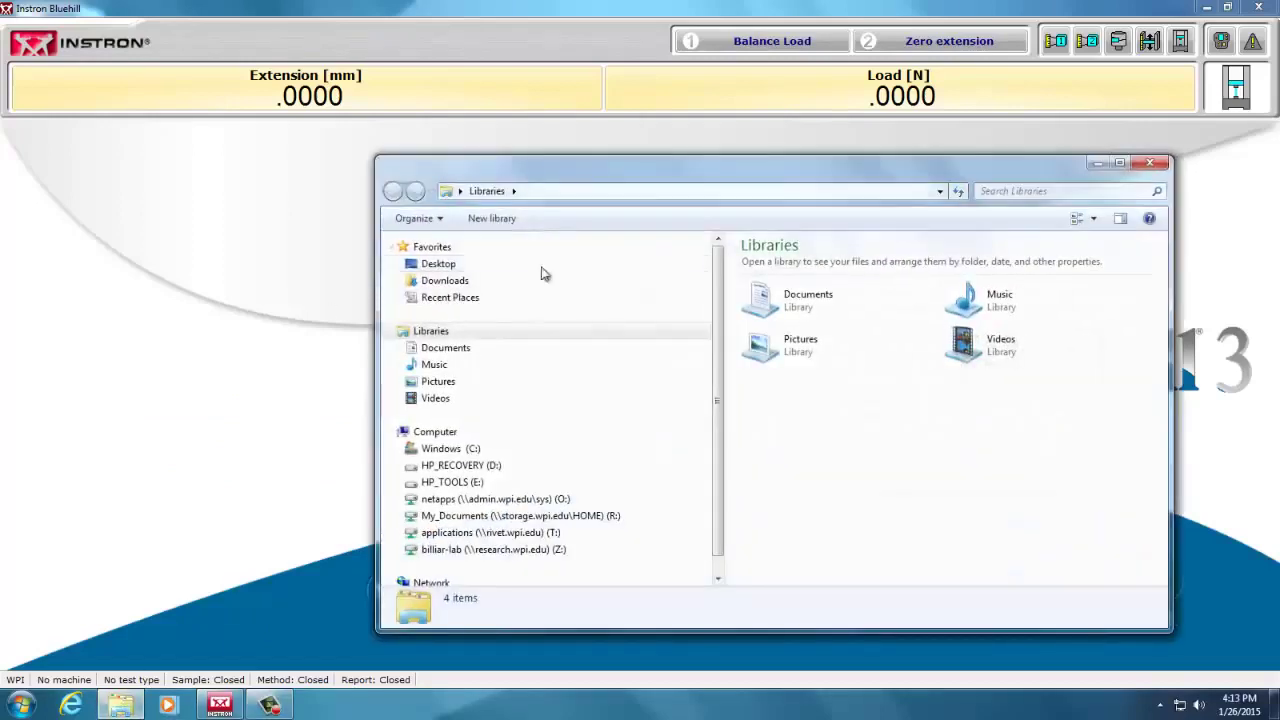
left_click(430, 348)
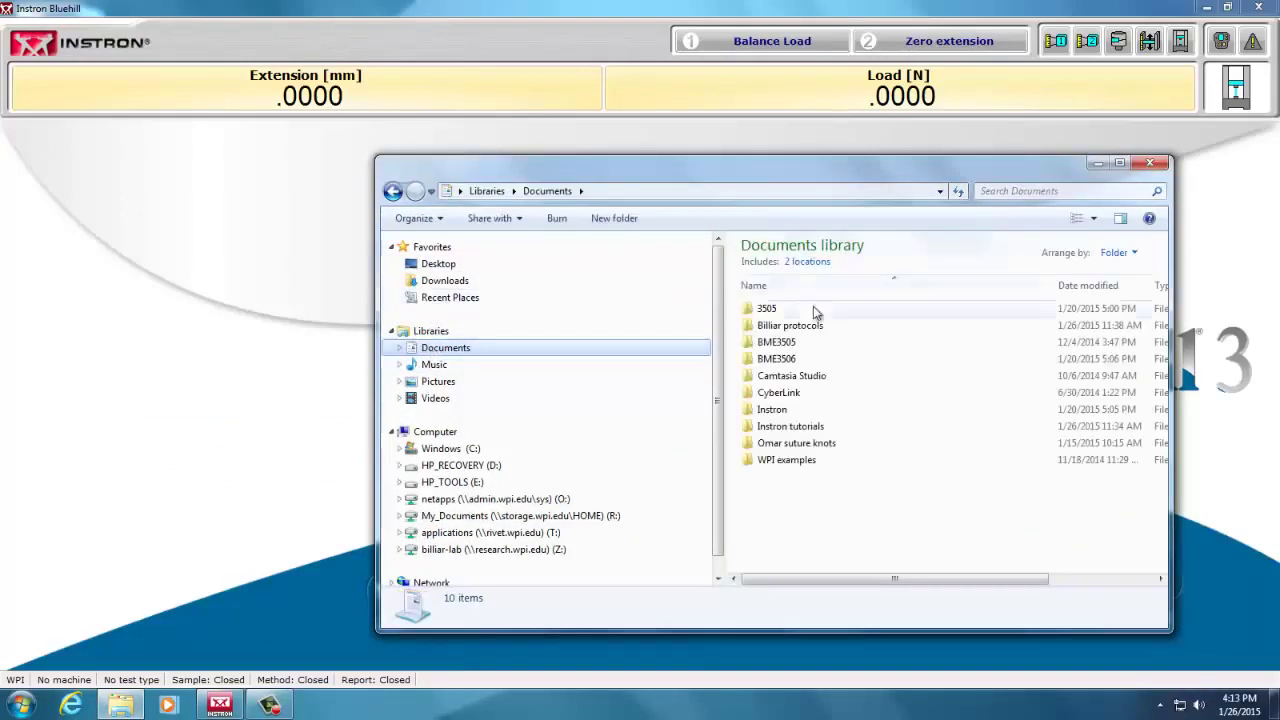
double_click(767, 310)
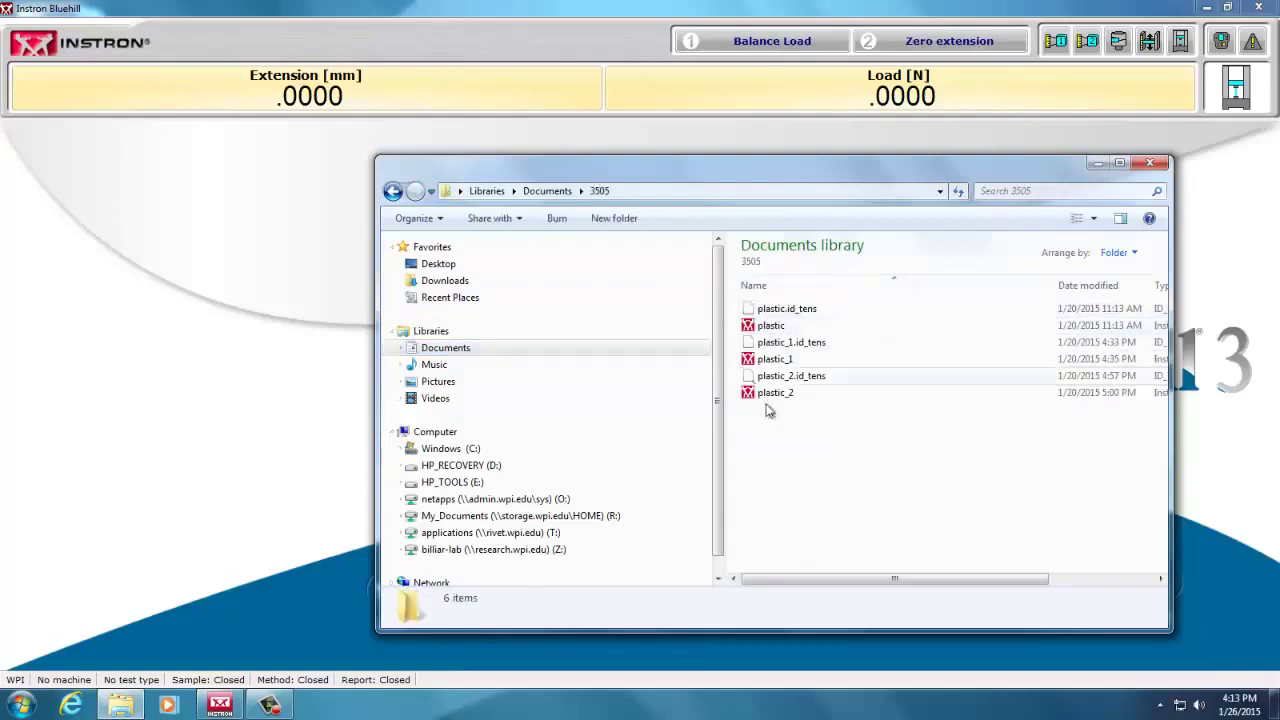
Step: Continue the 'leather tensile test.is_tens' sample, reaching Specimen 3's Before Test prompt
left_click(306, 186)
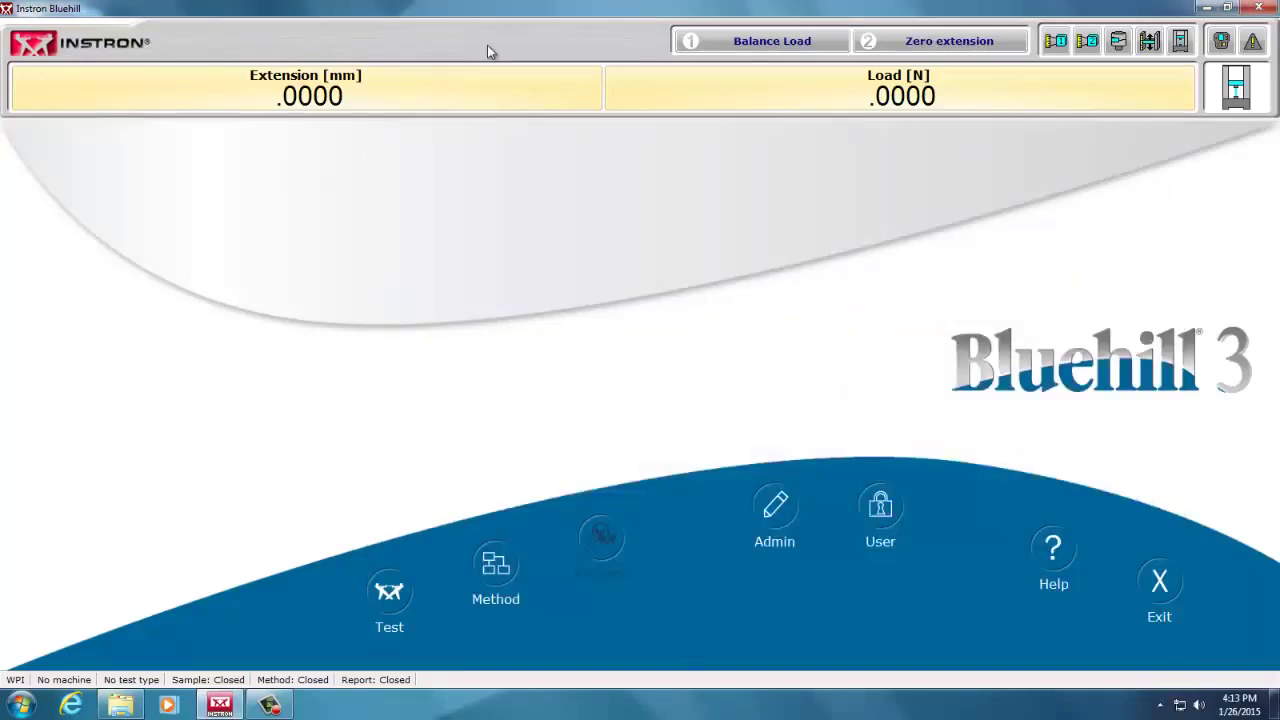
left_click(389, 592)
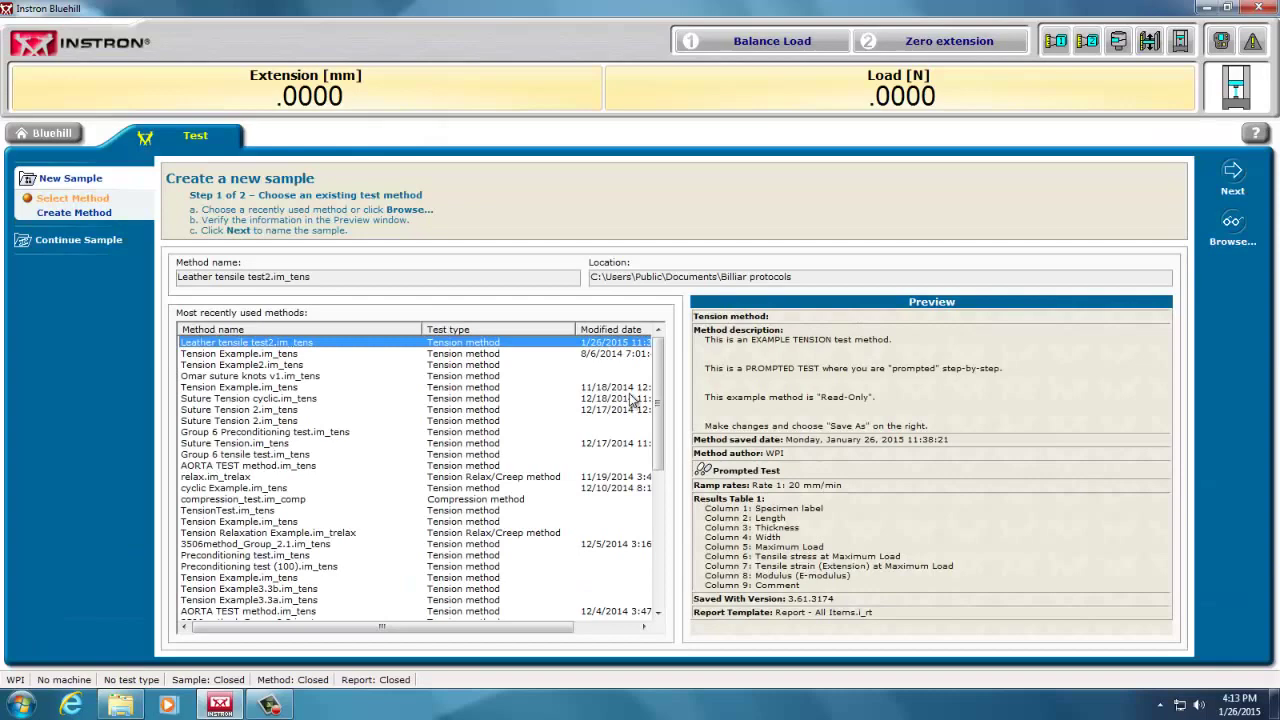
left_click(85, 241)
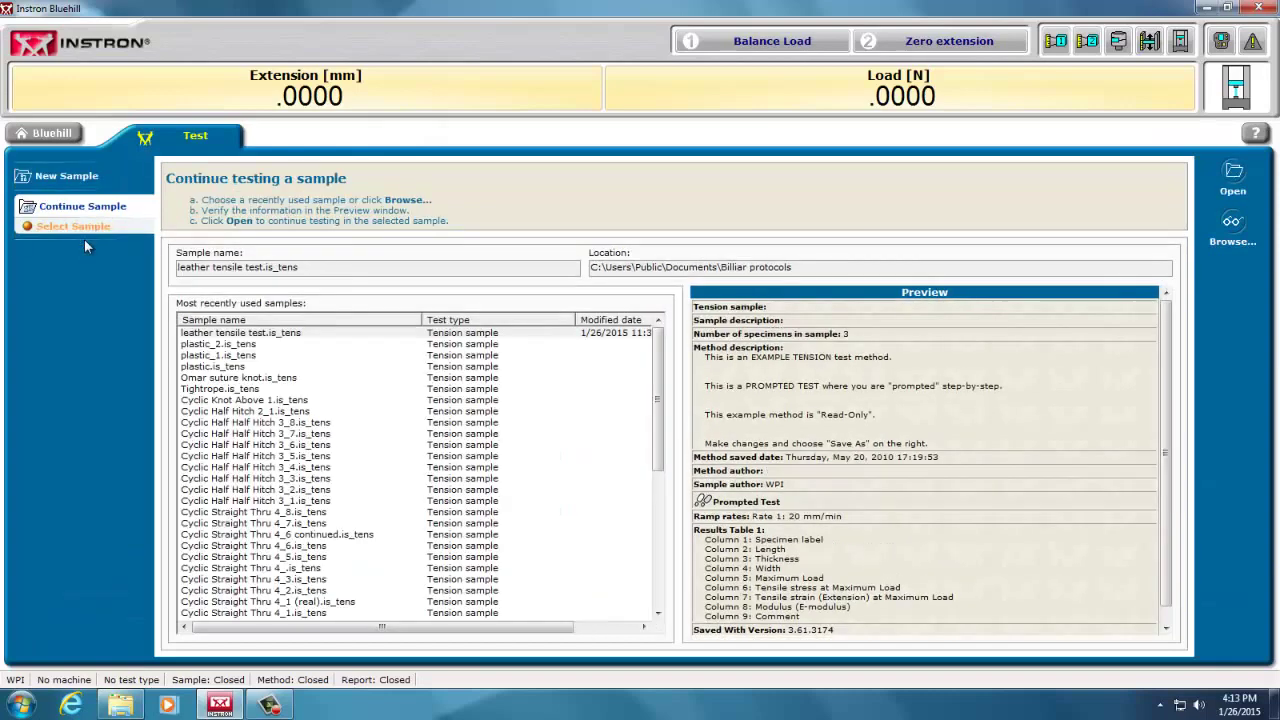
left_click(253, 336)
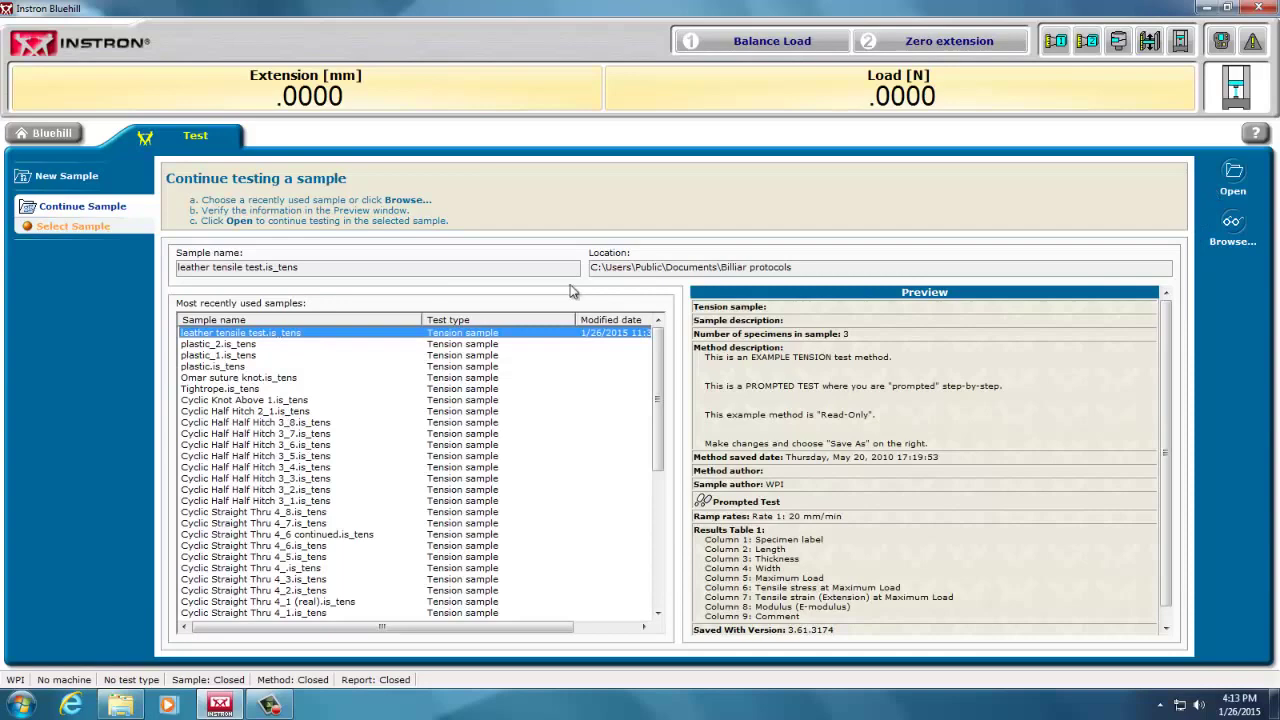
double_click(281, 341)
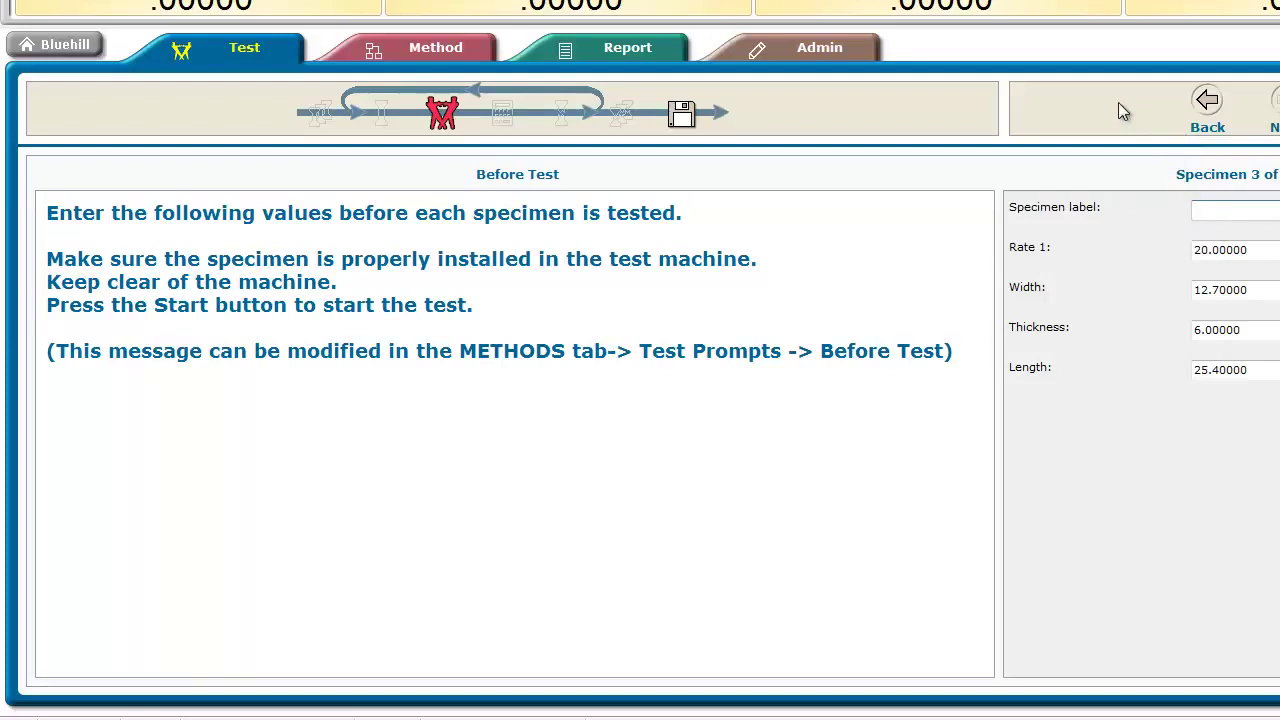
Step: View the method's Exports file settings, then bring back the Explorer window on Documents › 3505
left_click(460, 48)
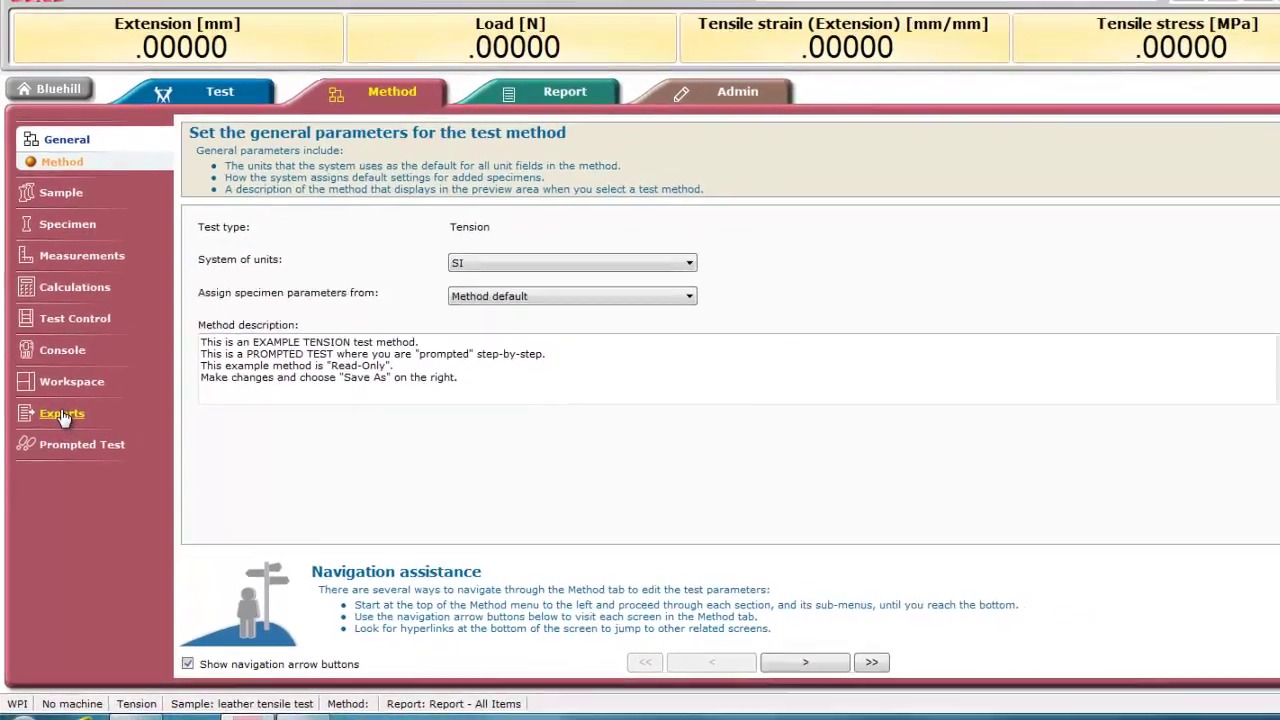
left_click(72, 410)
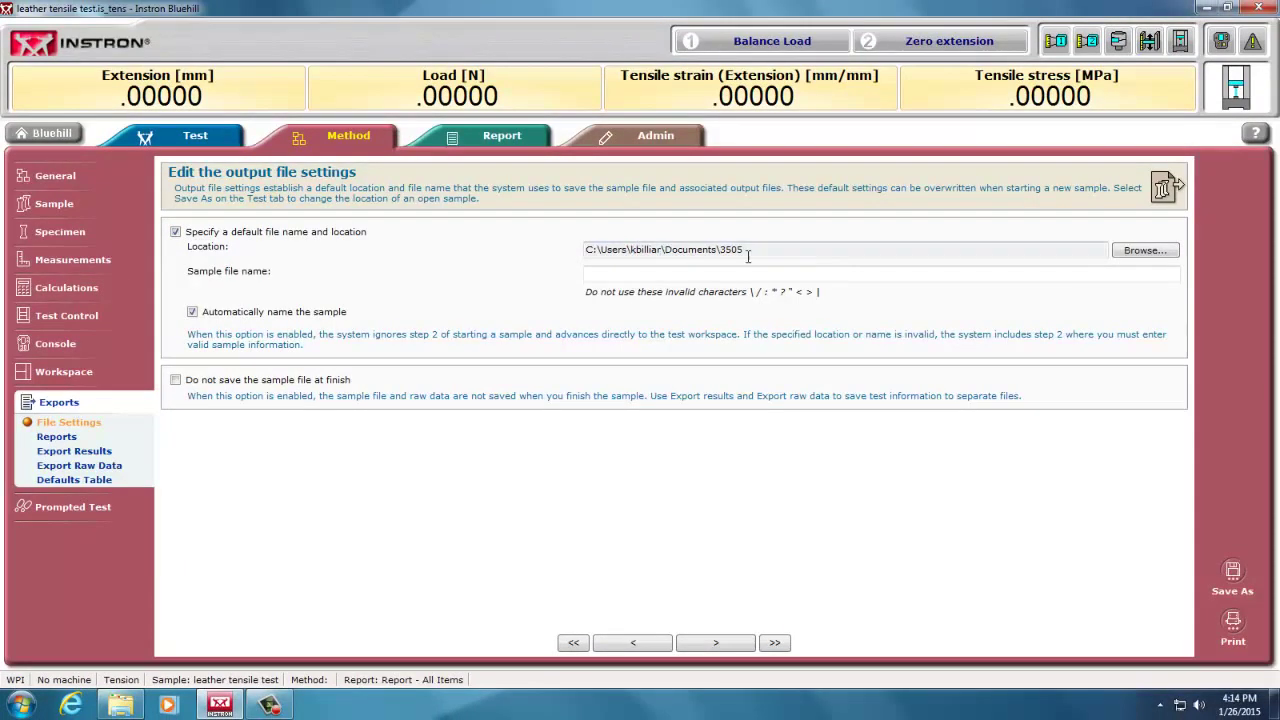
left_click(127, 706)
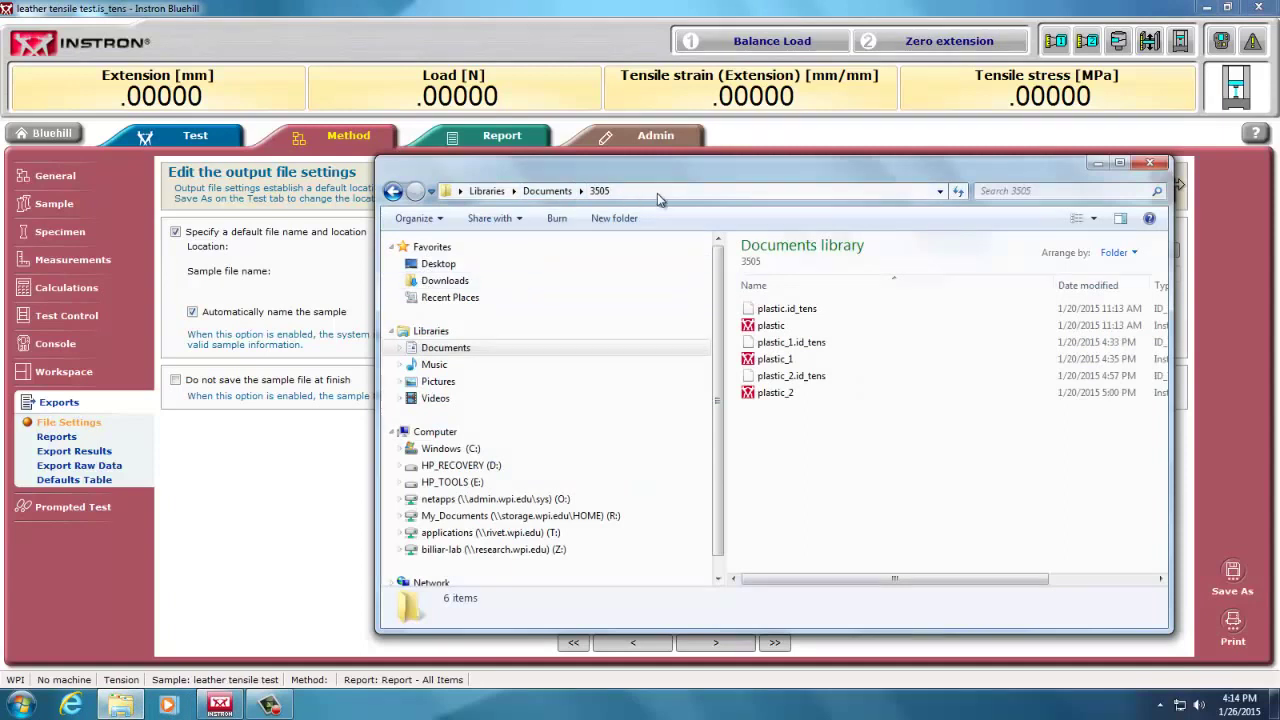
Step: Reveal the full Documents\3505 path in Explorer's address bar and move the window aside
left_click(942, 193)
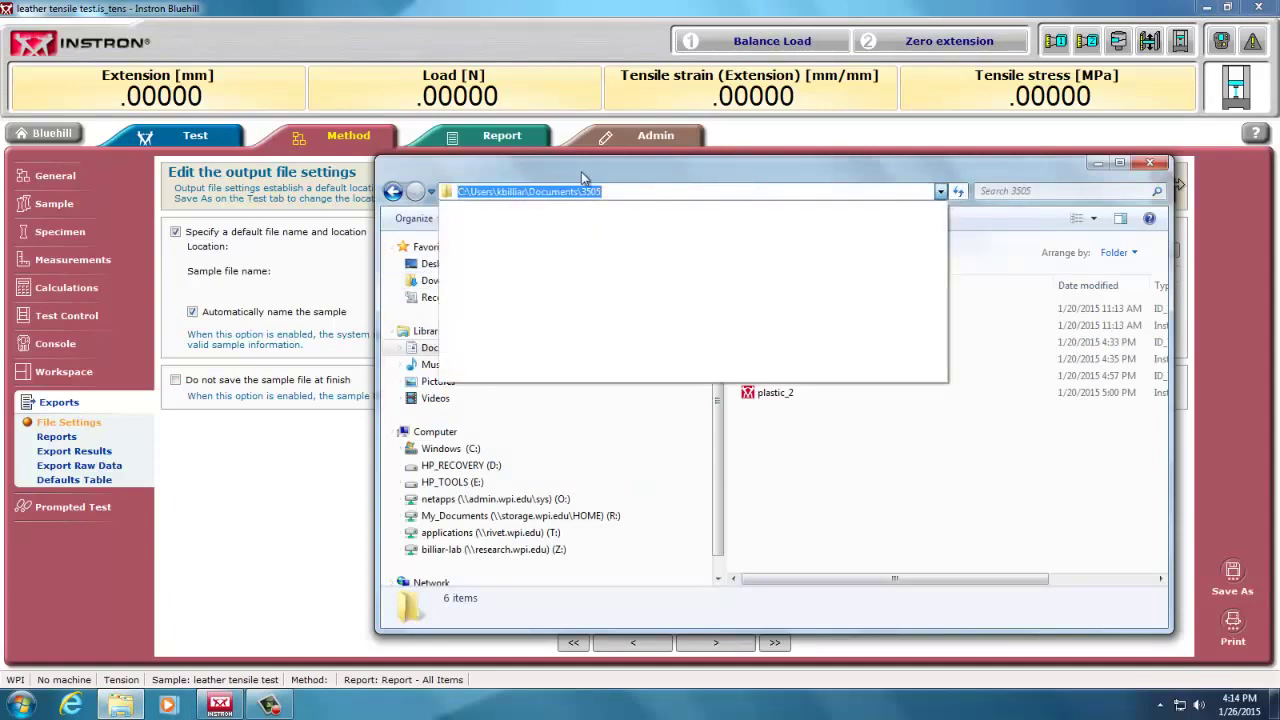
key("Escape")
left_click_drag(680, 190, 838, 300)
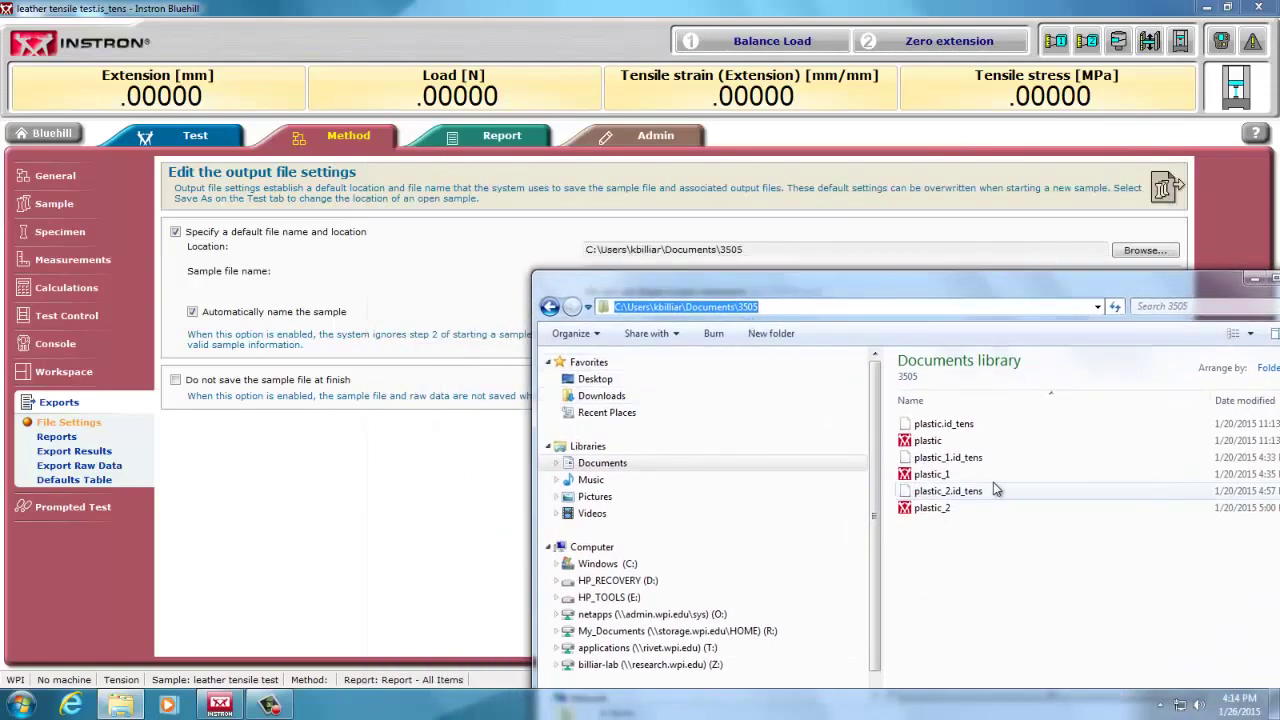
left_click_drag(938, 293, 538, 153)
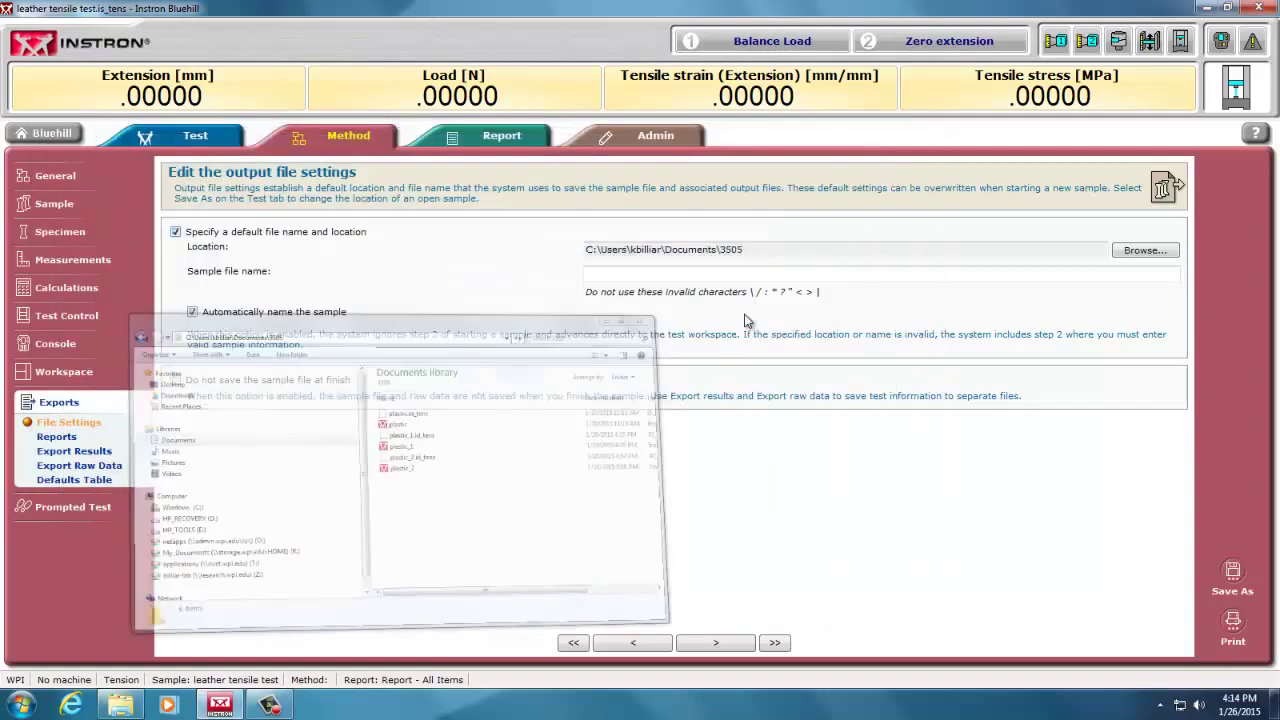
left_click(852, 138)
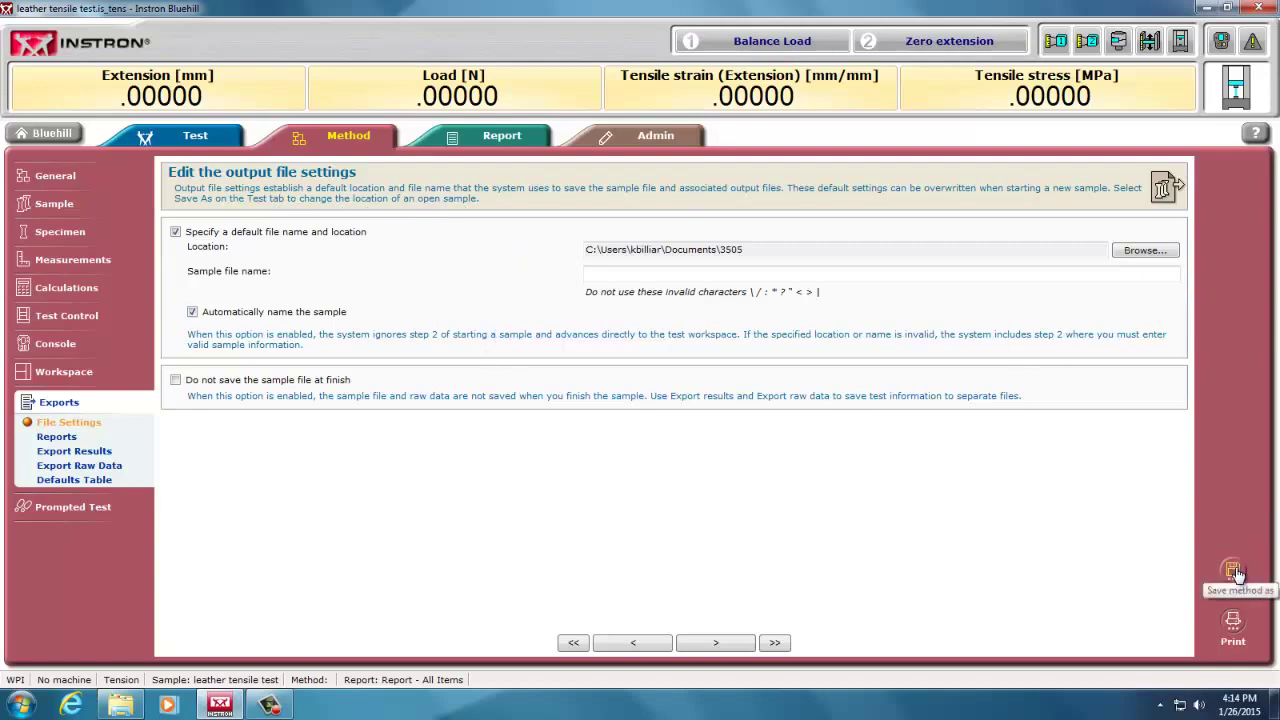
Step: Confirm through Save As that the leather sample saves to Billiar protocols, cancel, and go home
left_click(218, 143)
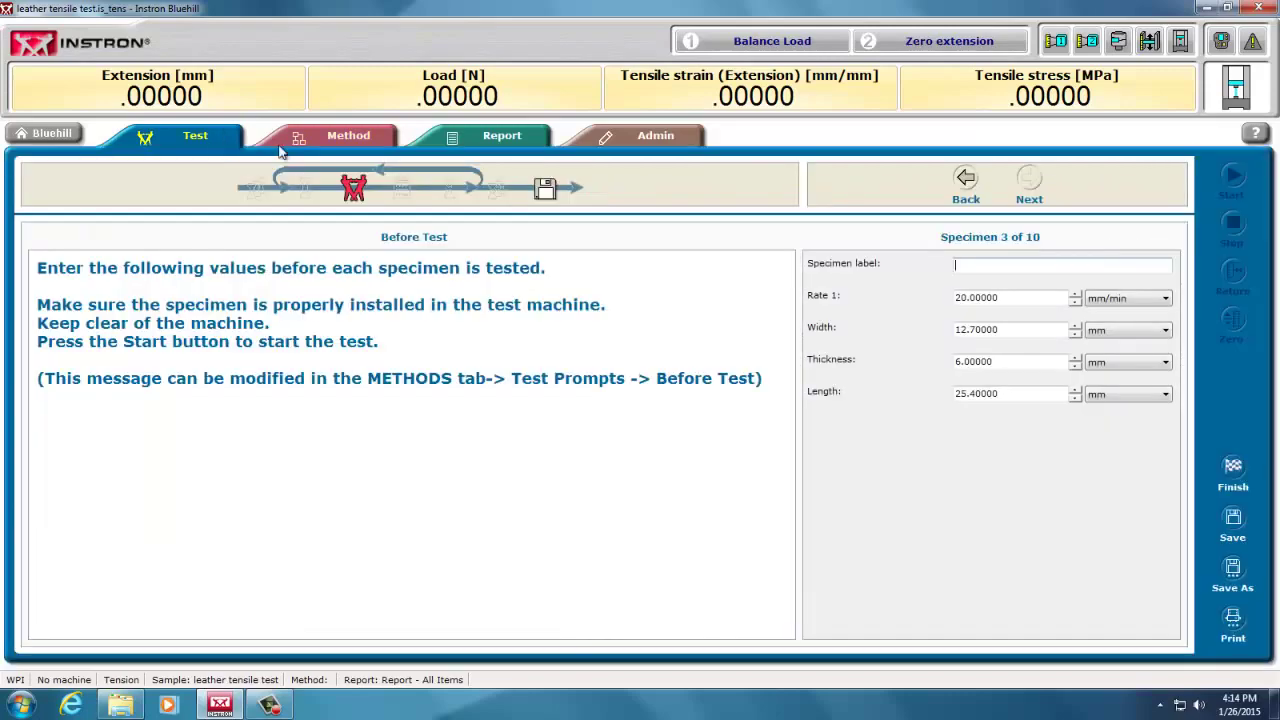
left_click(1232, 570)
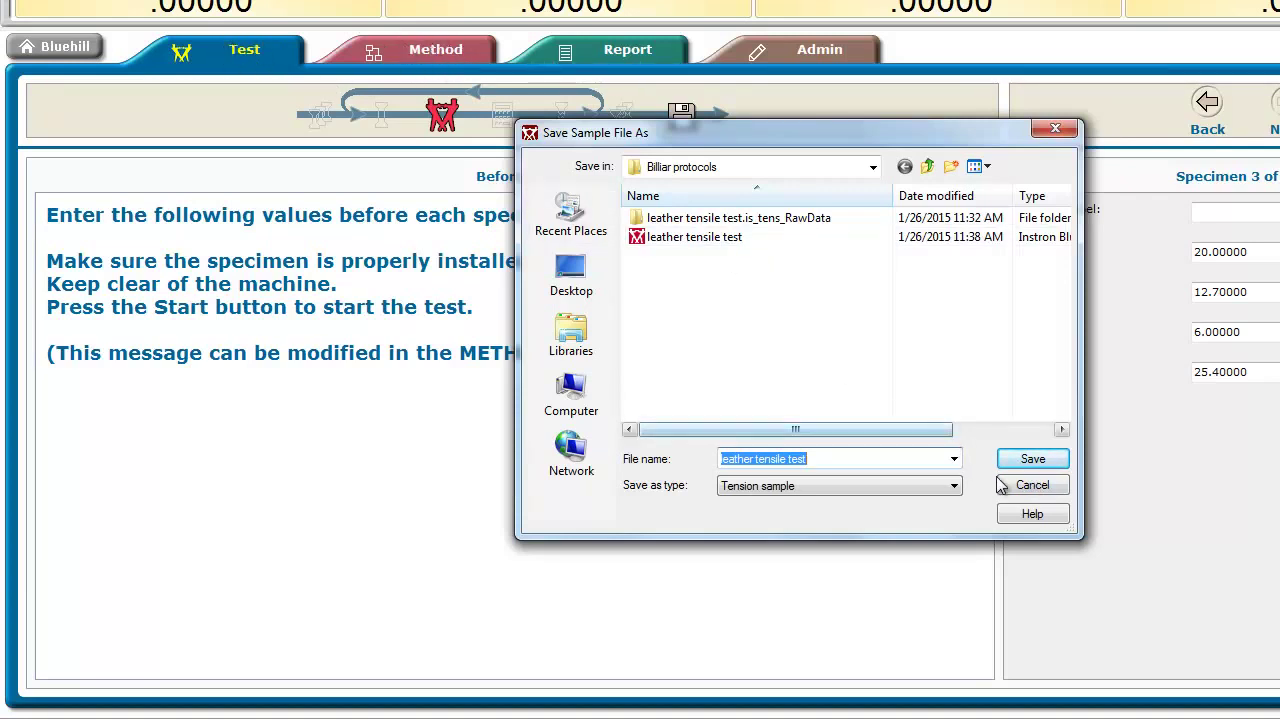
left_click(1030, 488)
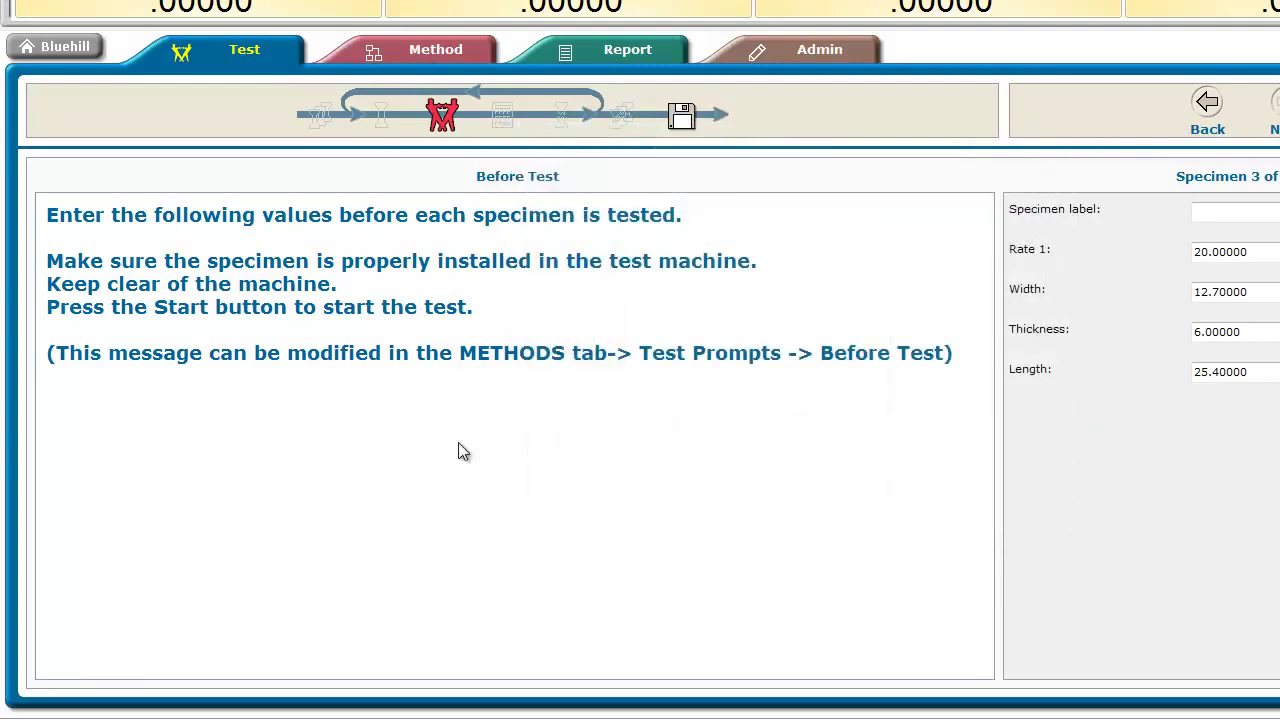
left_click(56, 46)
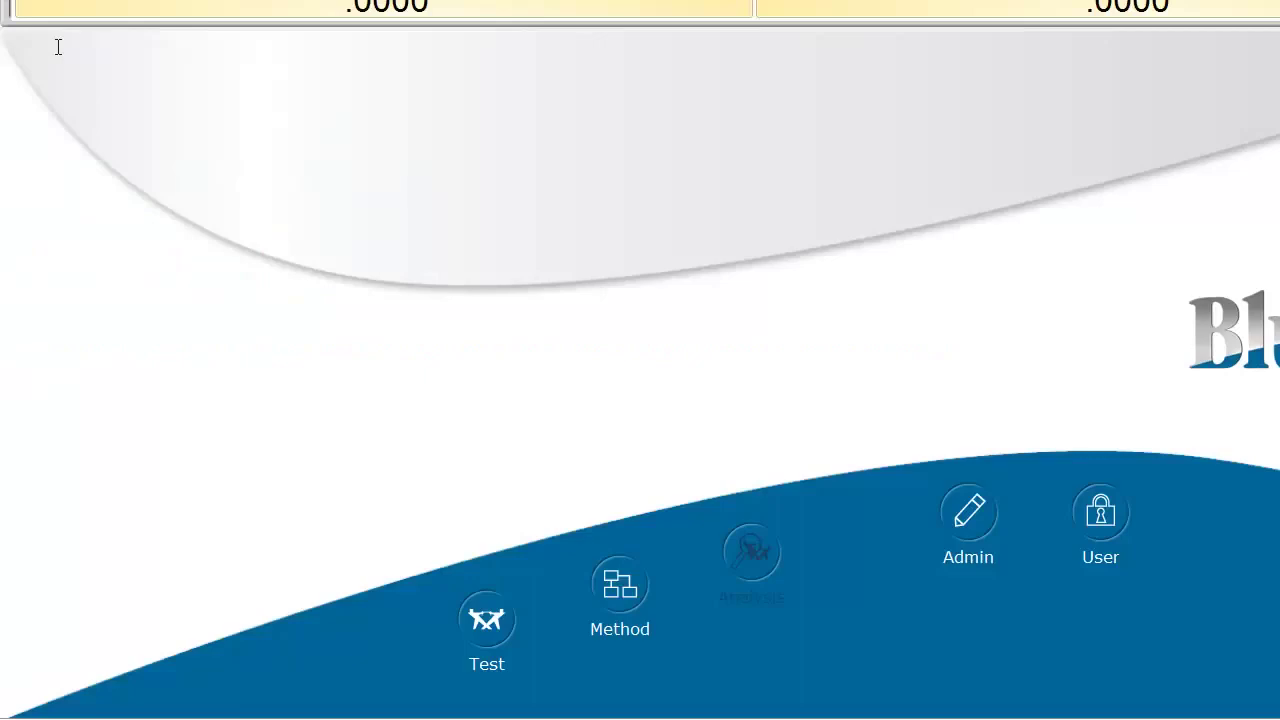
Step: Reopen 'leather tensile test.is_tens' from the Most recently used samples list
left_click(620, 587)
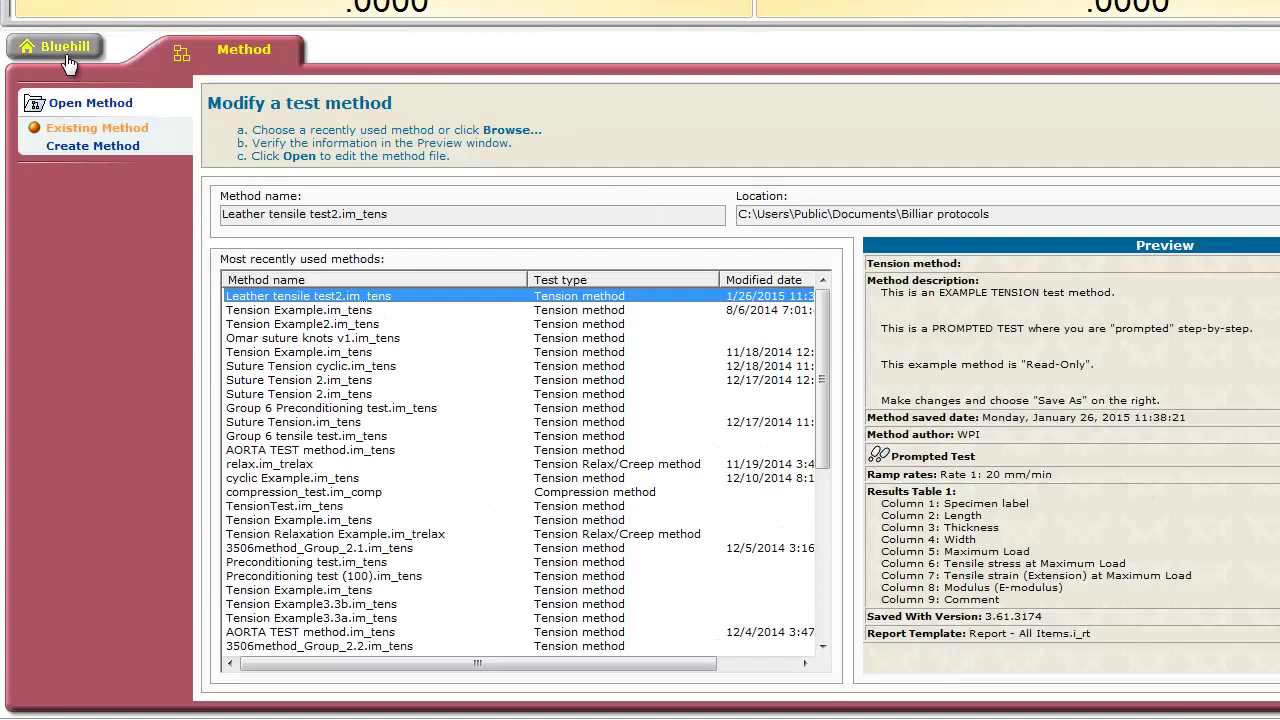
left_click(65, 50)
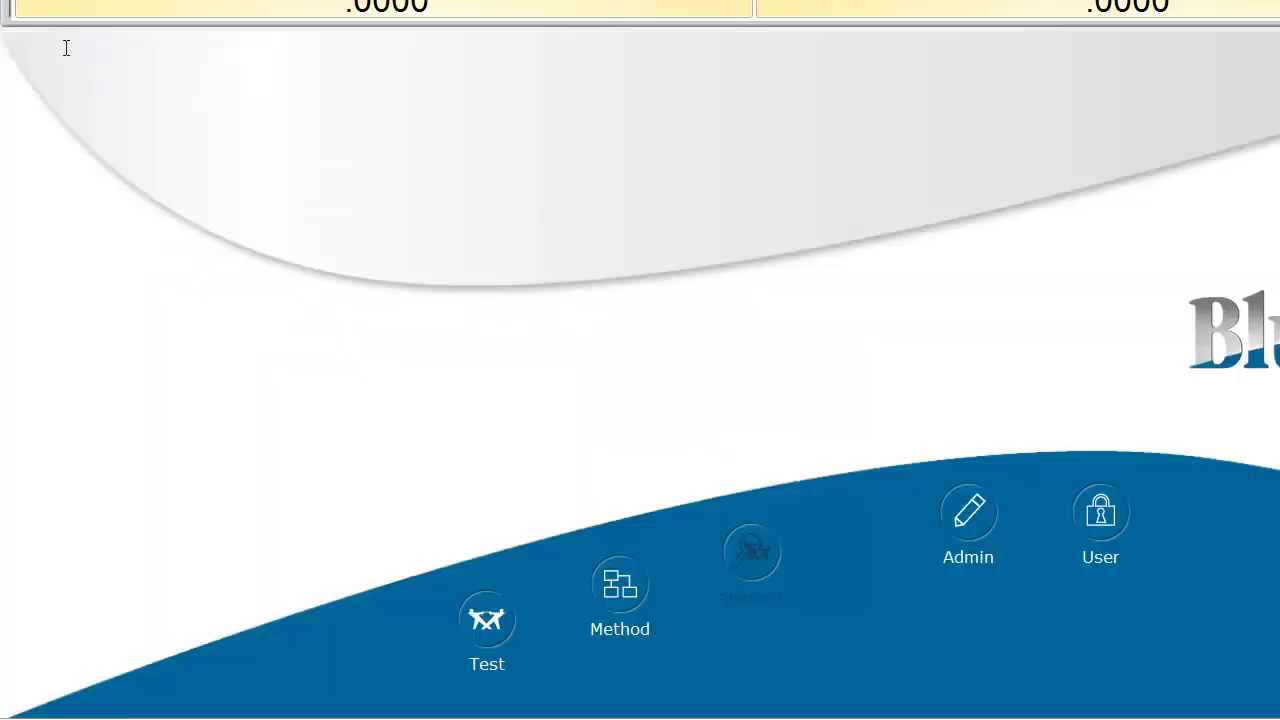
left_click(487, 617)
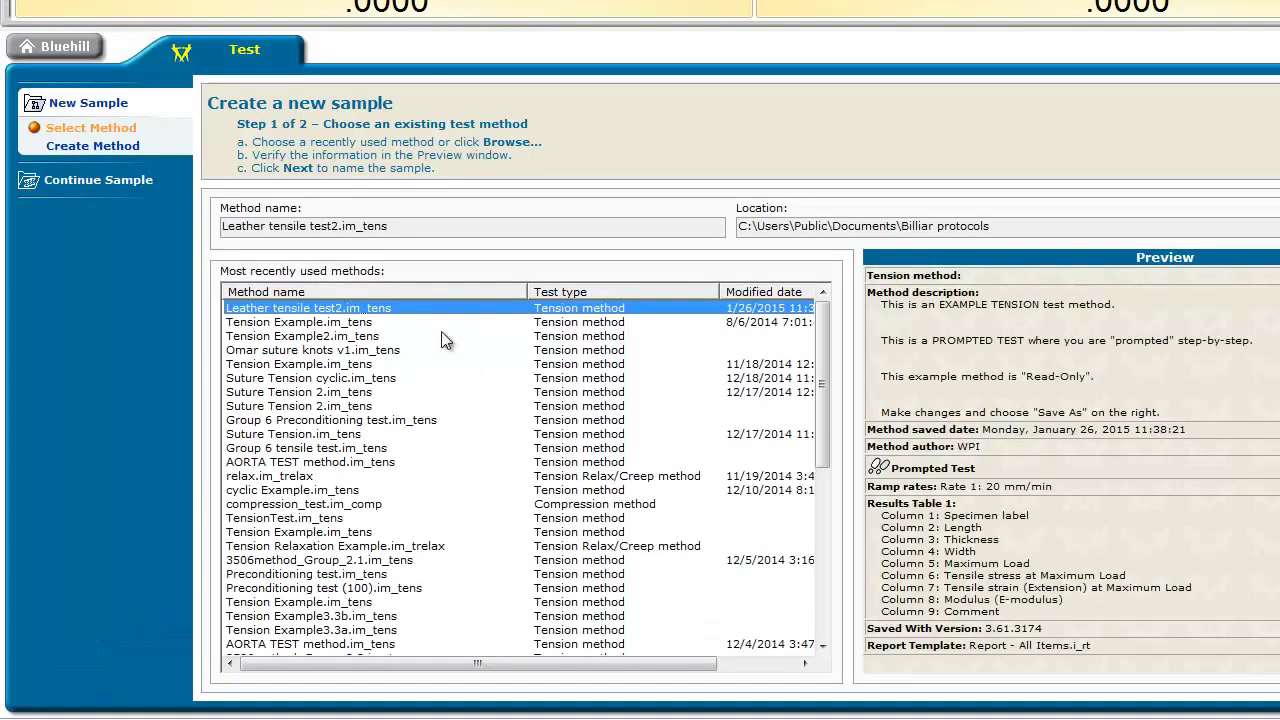
left_click(133, 183)
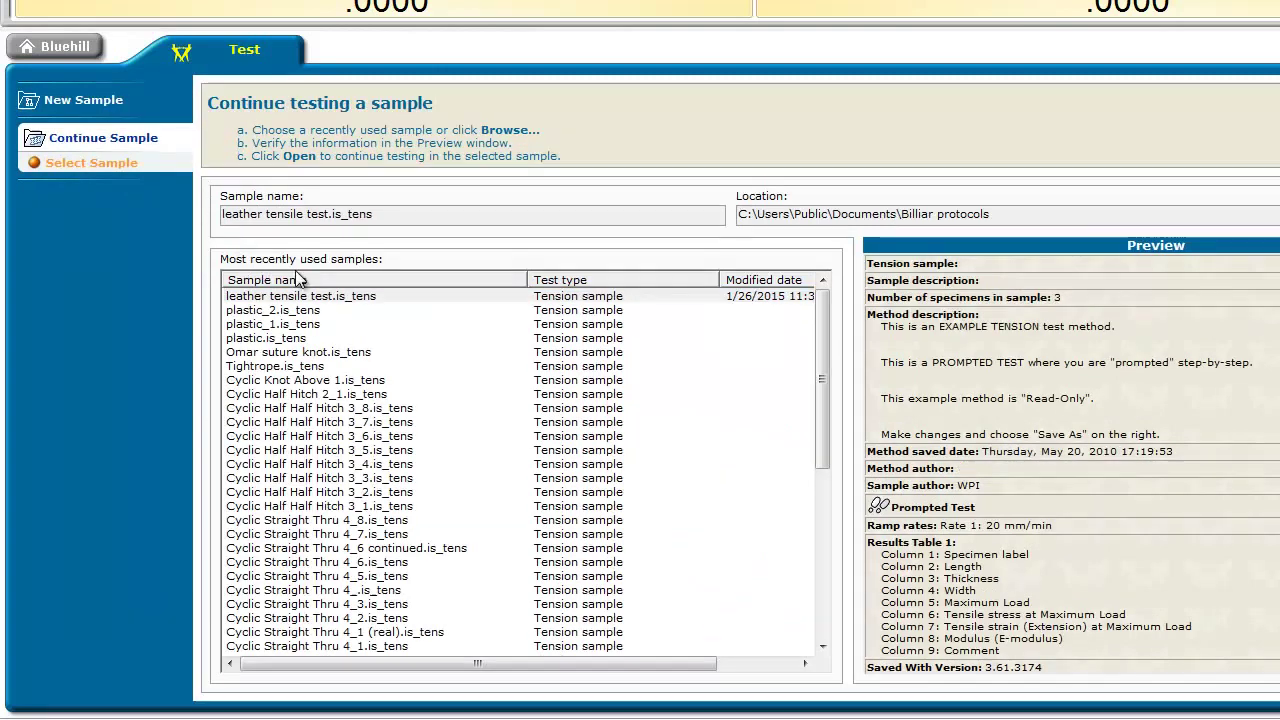
left_click(350, 298)
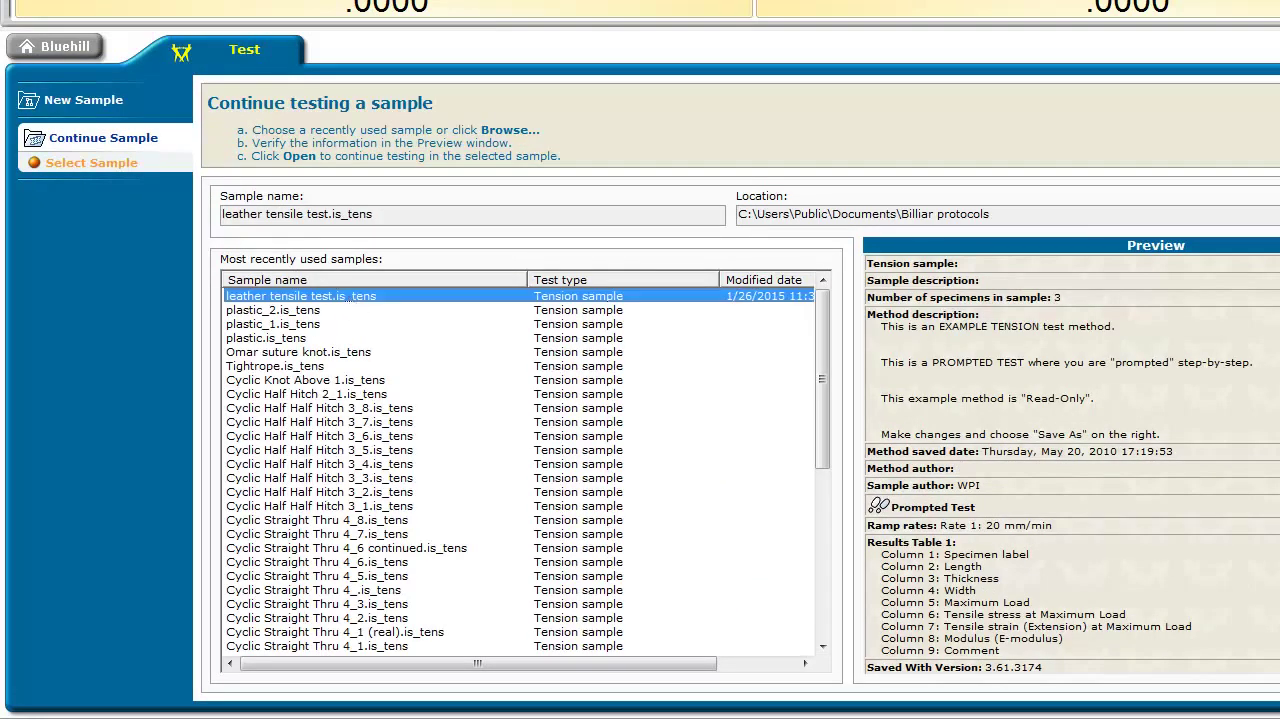
double_click(590, 297)
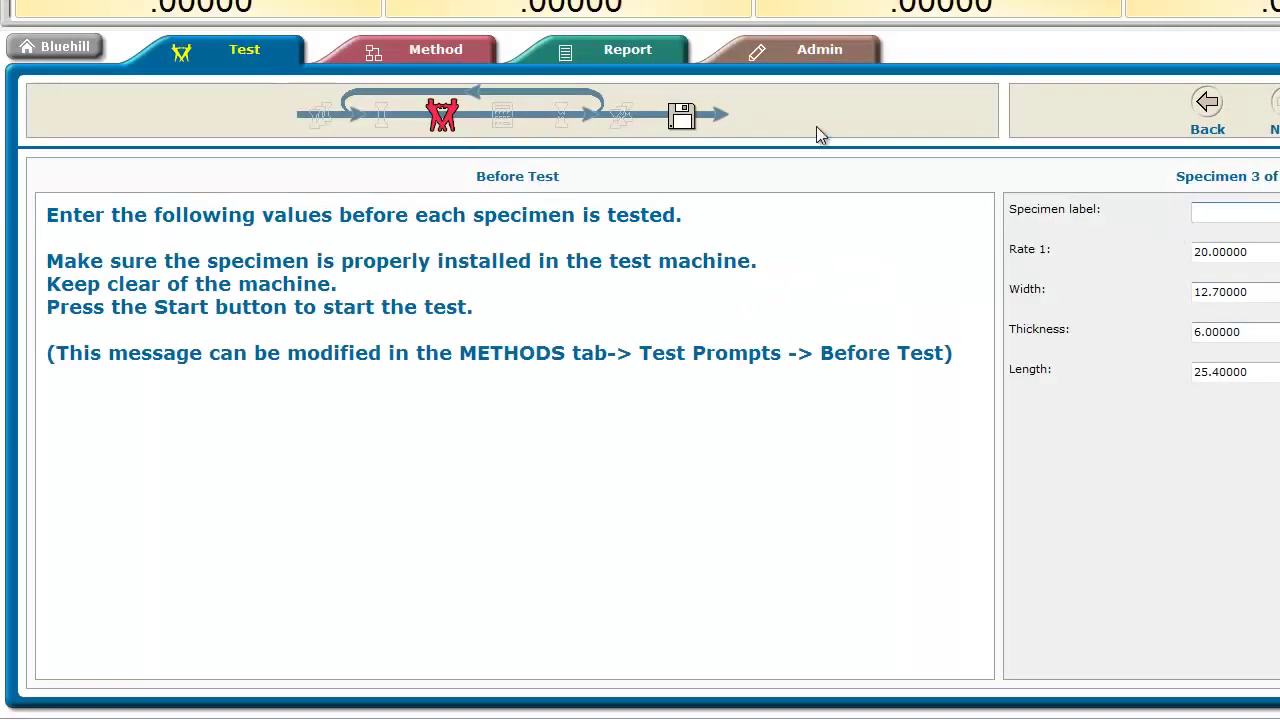
Step: Step back to the calculated results, then advance to the Finishing page for Specimen 2 of 10
left_click(1208, 104)
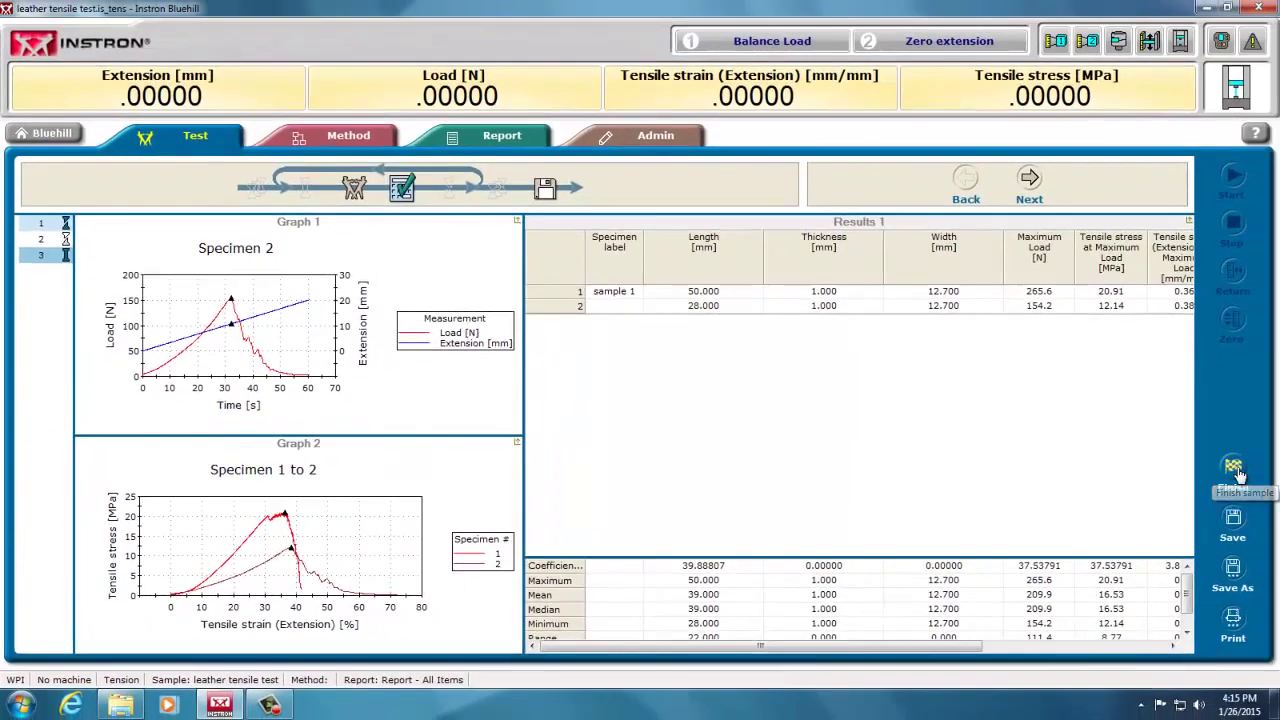
left_click(1237, 474)
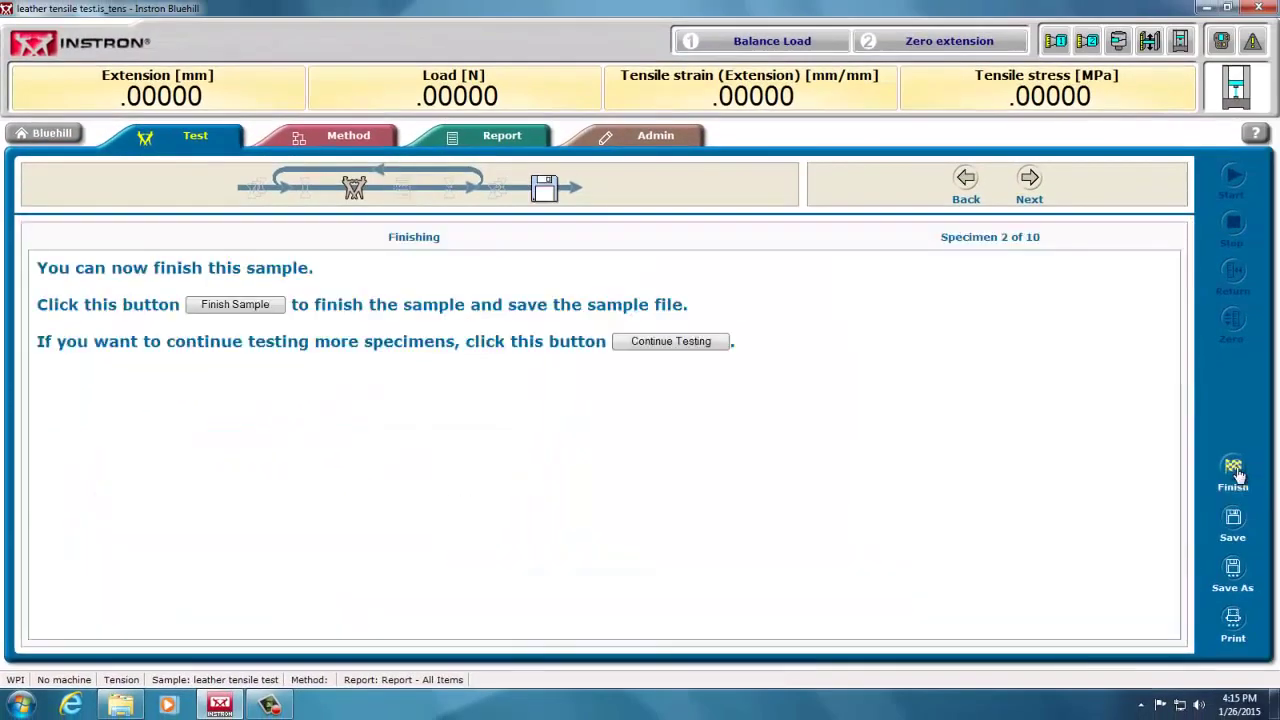
Step: Finish the sample, overwriting the results export but keeping raw data and report, then dismiss the error
left_click(242, 312)
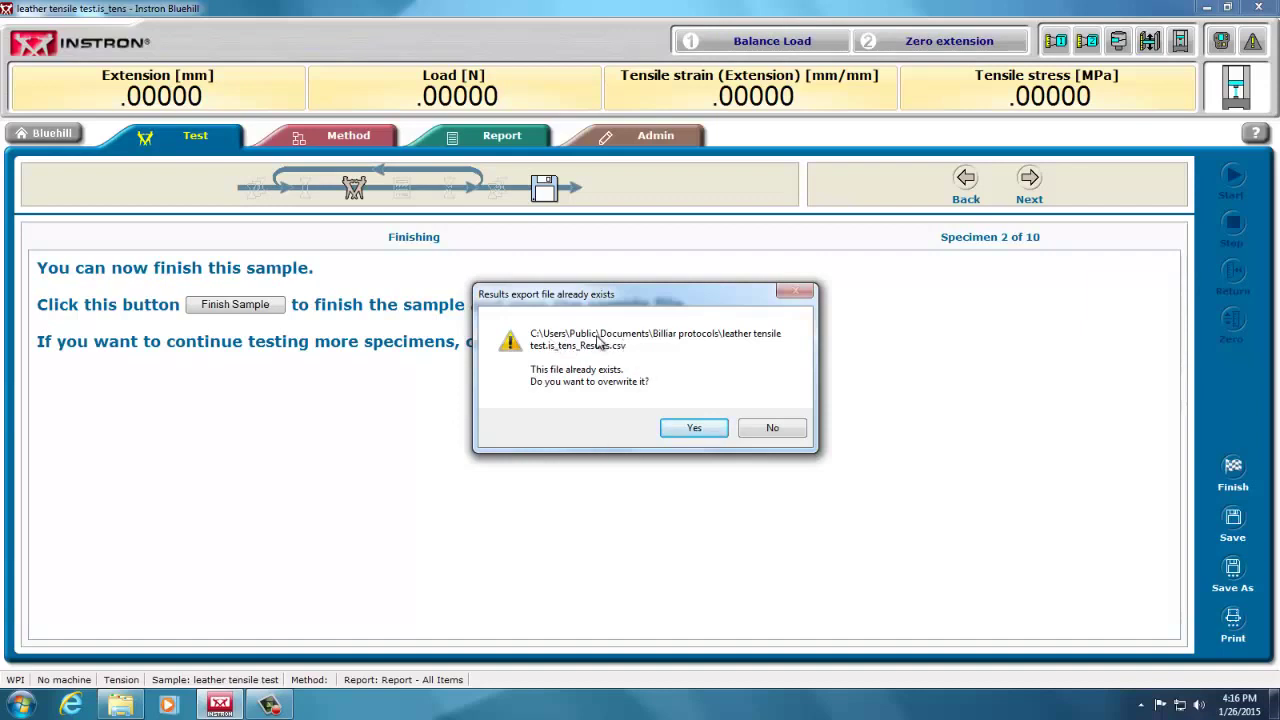
left_click(700, 430)
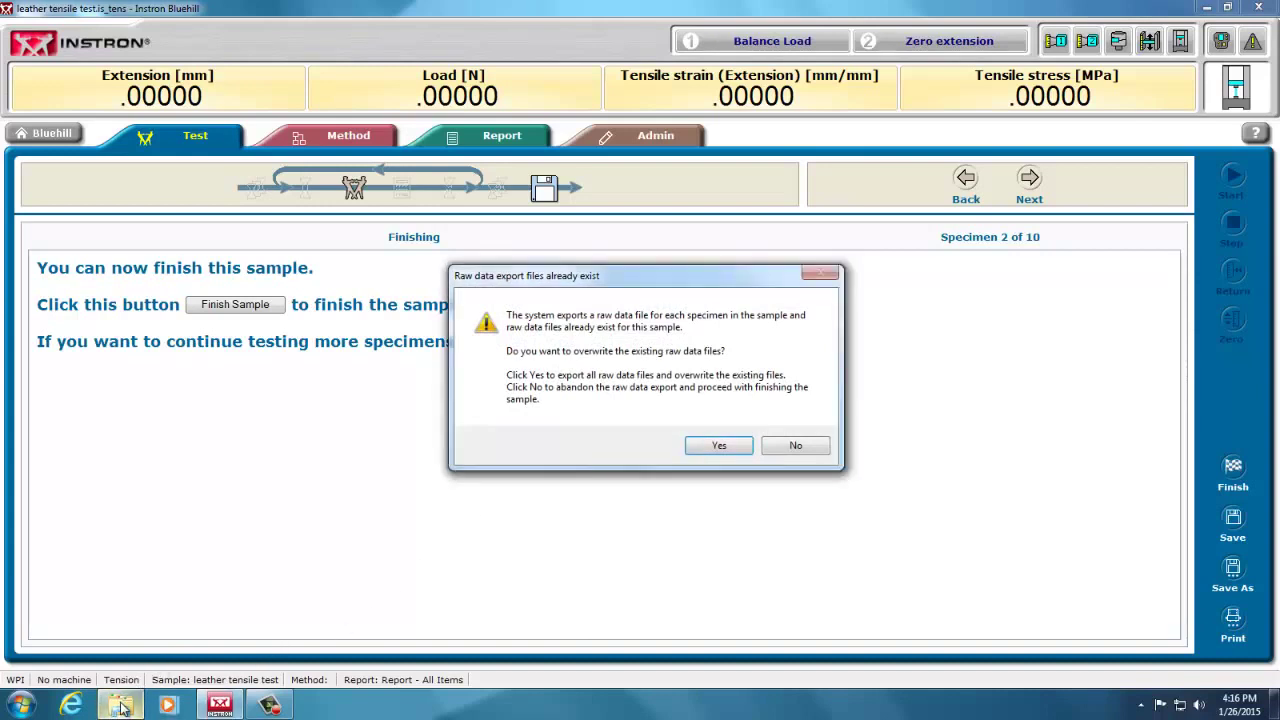
left_click(792, 447)
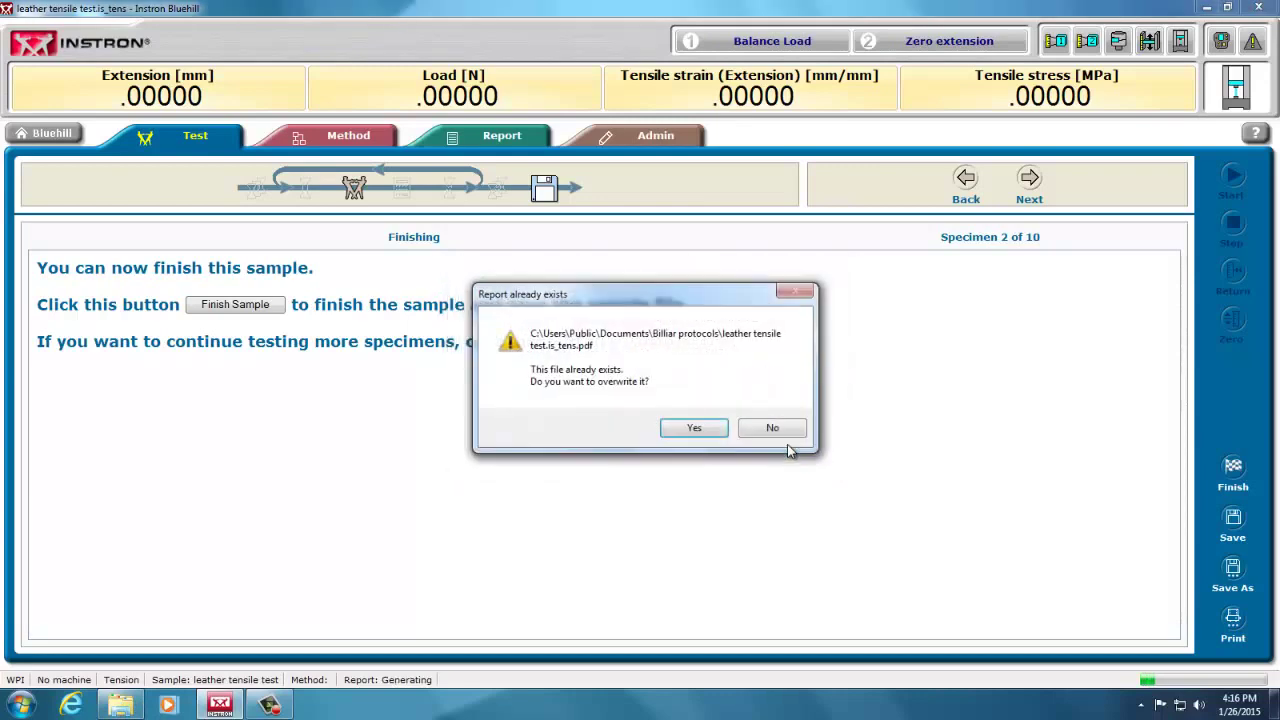
left_click(779, 431)
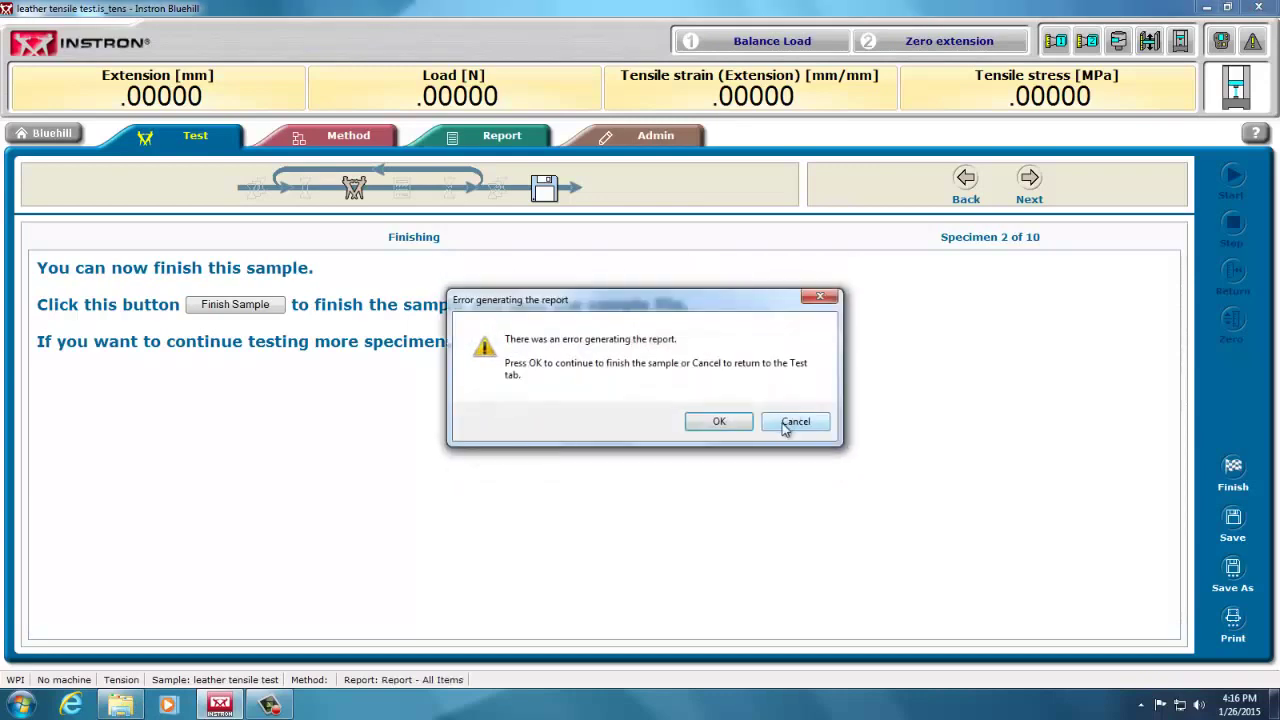
left_click(789, 422)
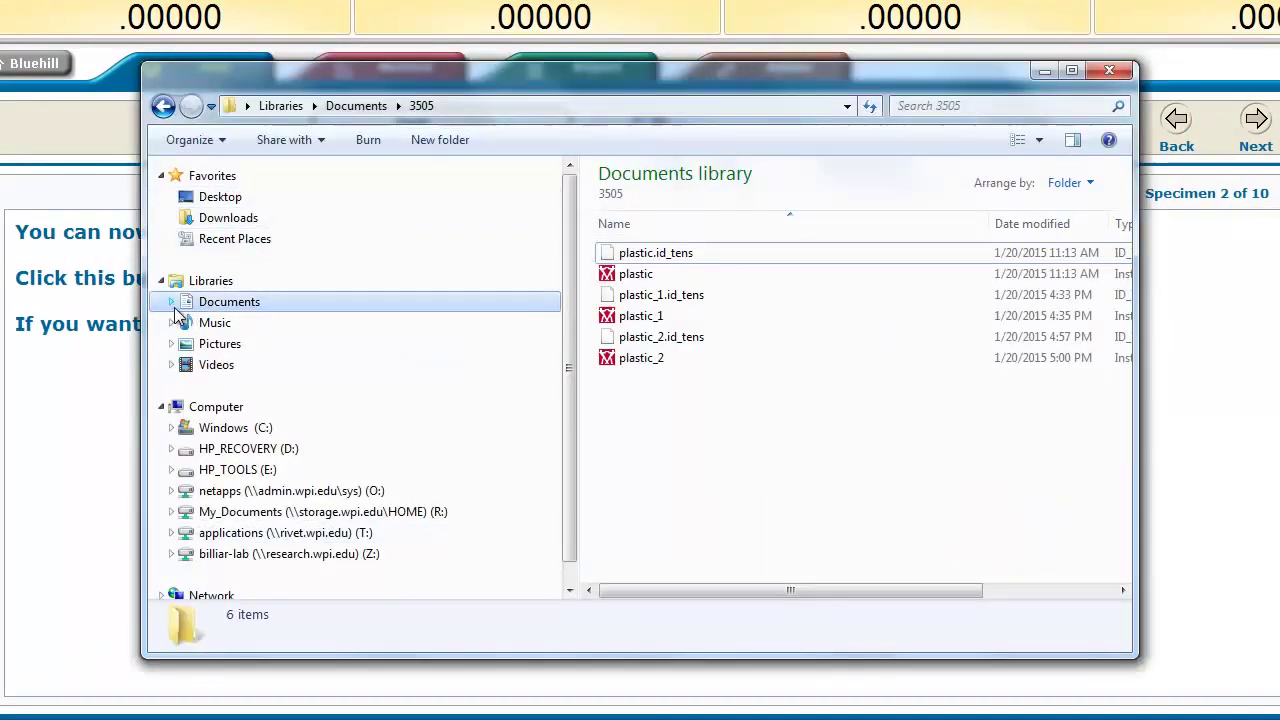
Step: Expand Windows (C:) > Users > Public > Public Documents and open Billiar protocols
left_click(171, 427)
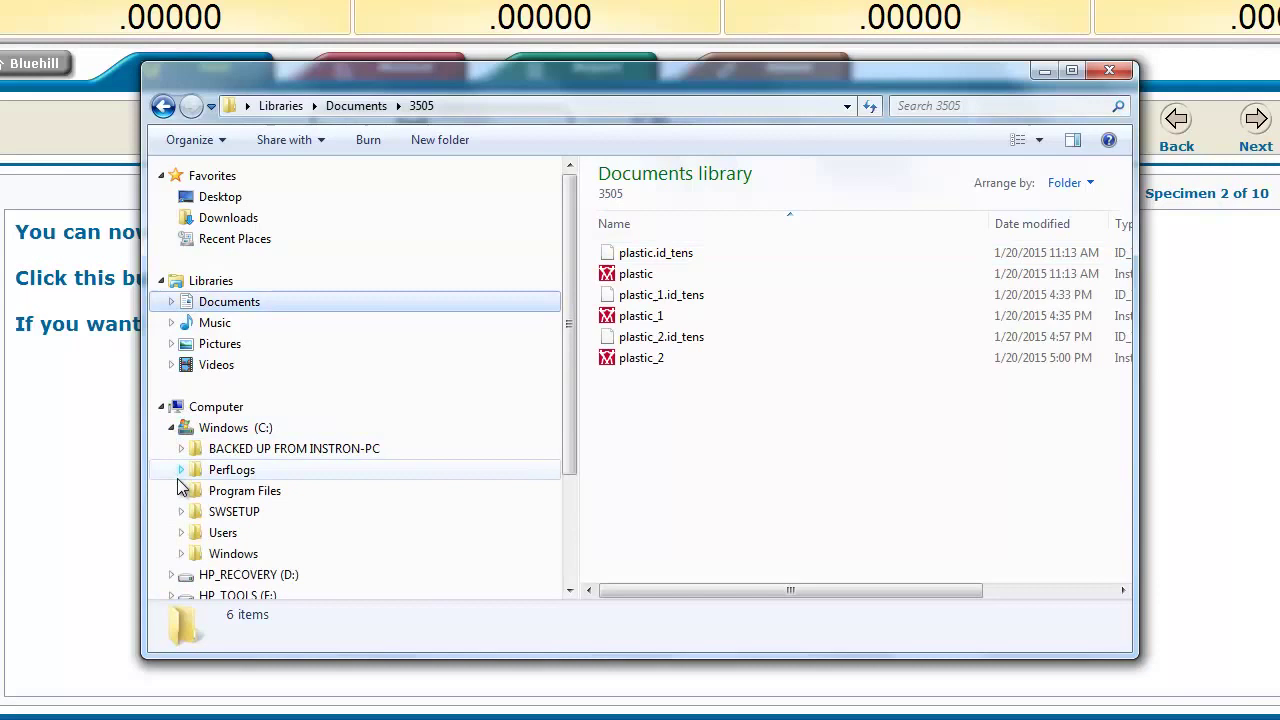
left_click(181, 532)
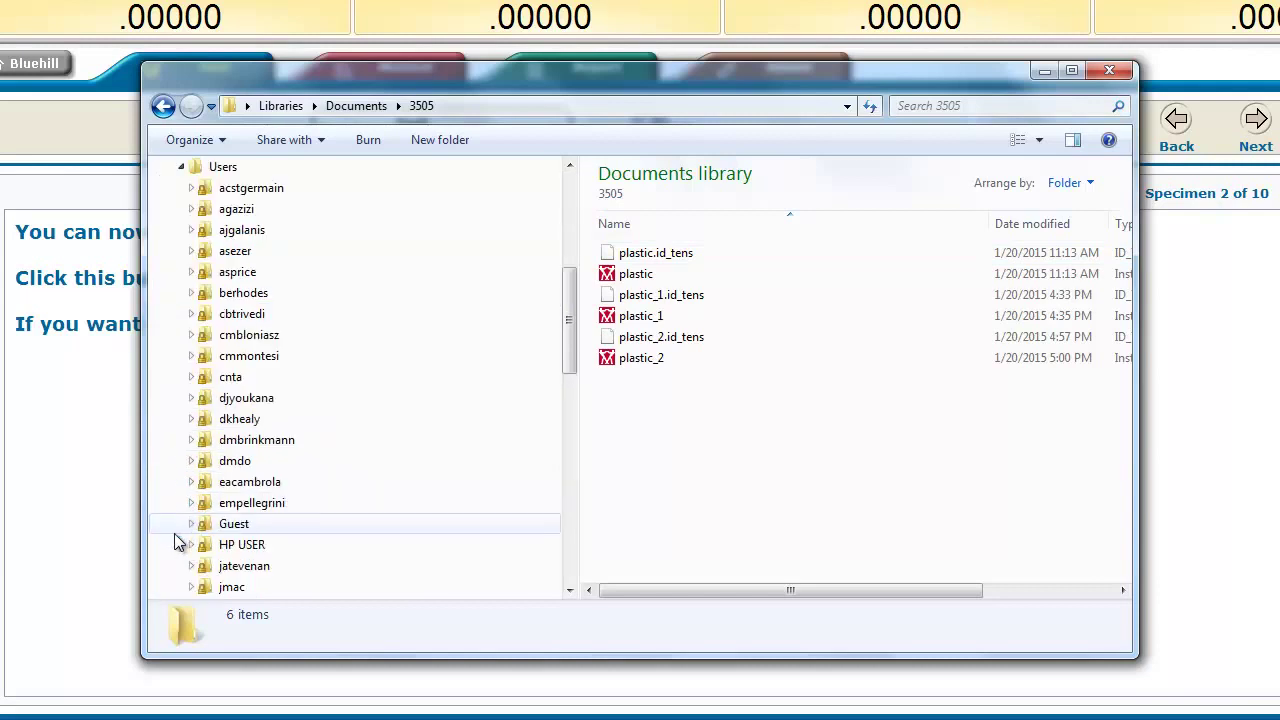
left_click(240, 463)
scroll(240, 470, "down", 5)
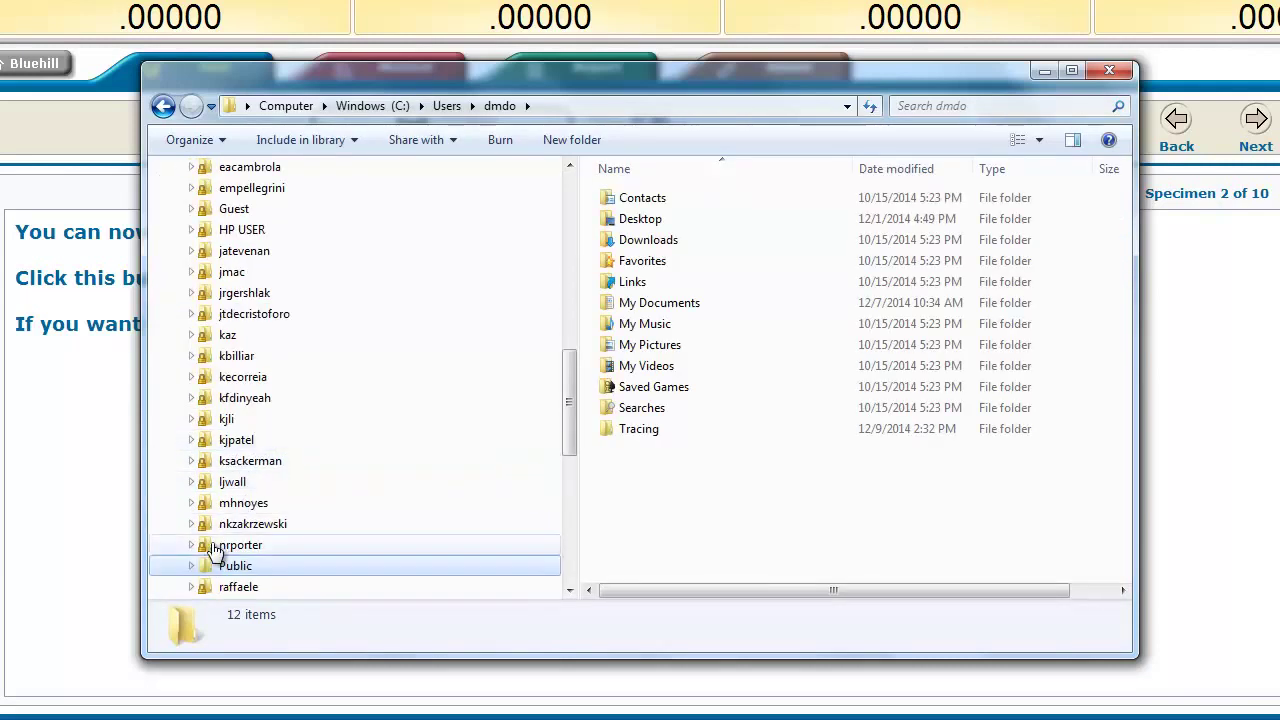
left_click(191, 565)
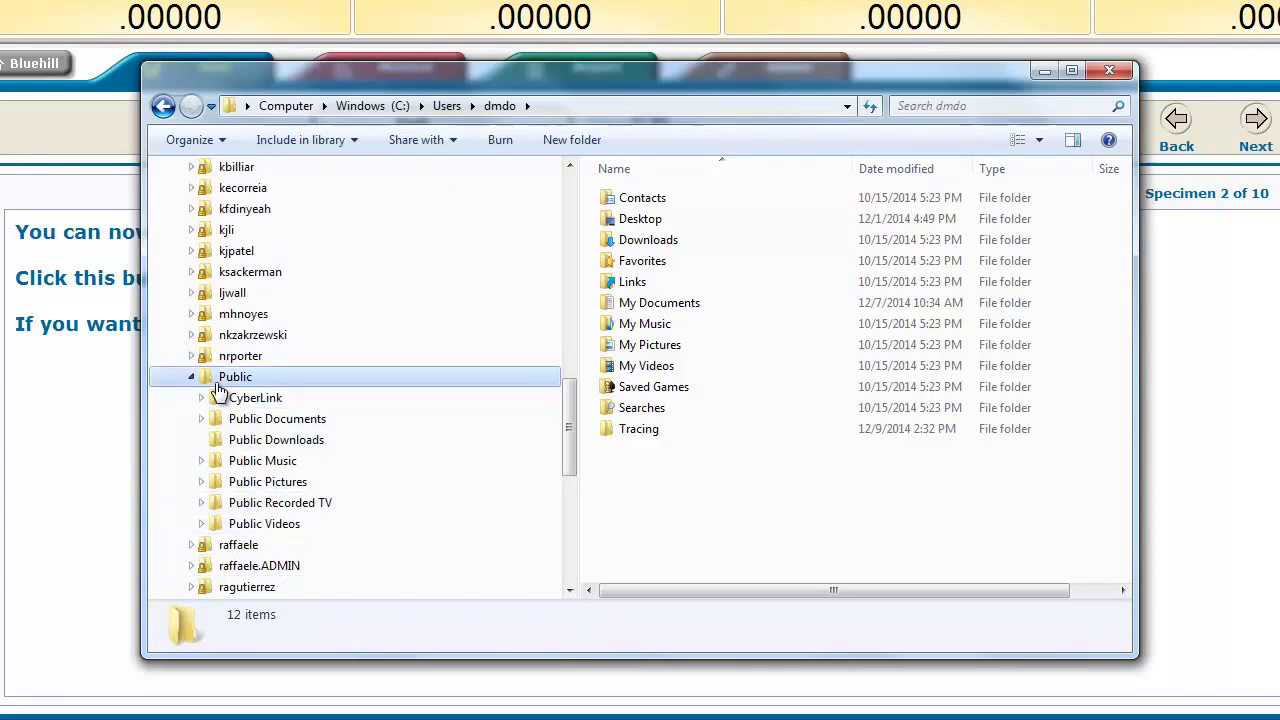
scroll(310, 455, "down", 2)
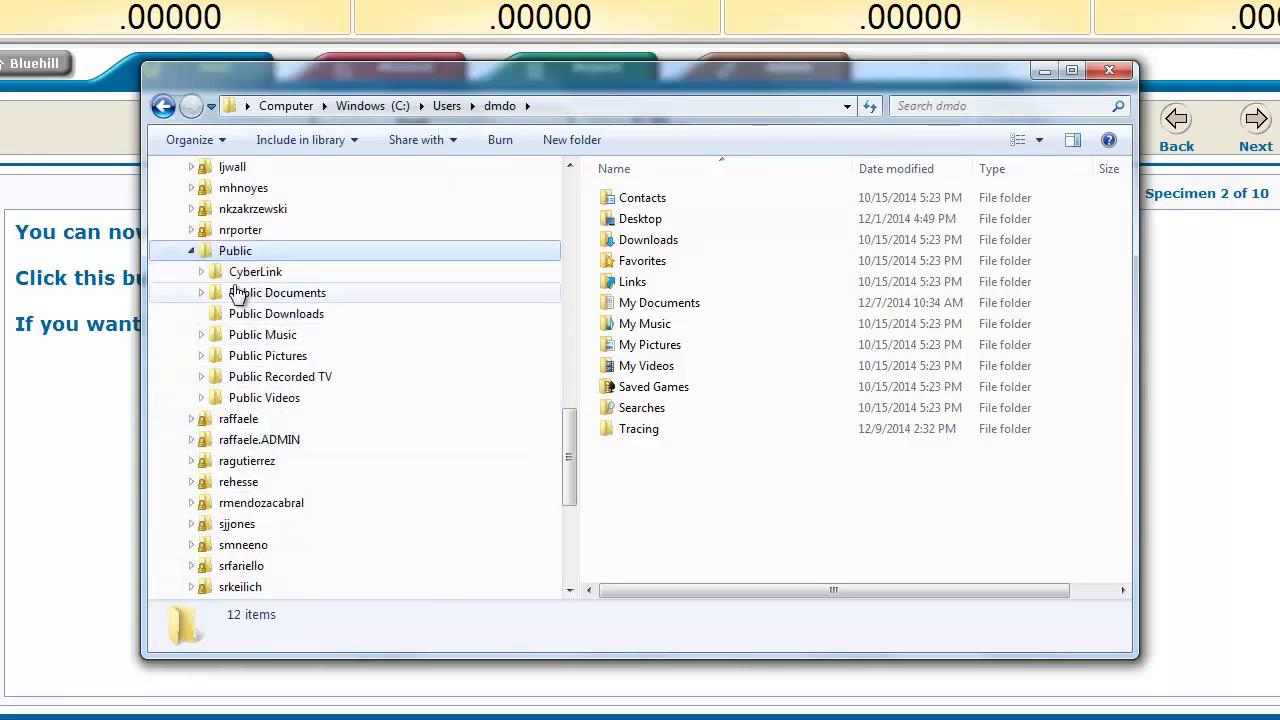
left_click(202, 294)
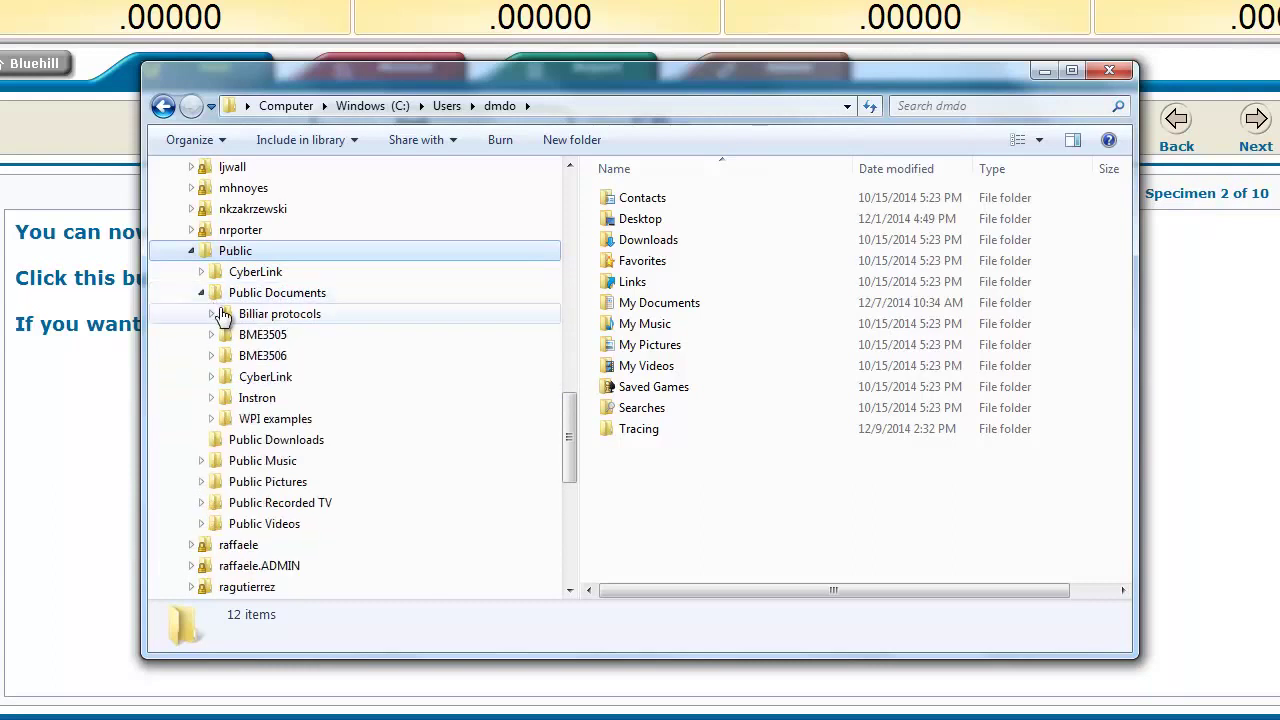
left_click(232, 314)
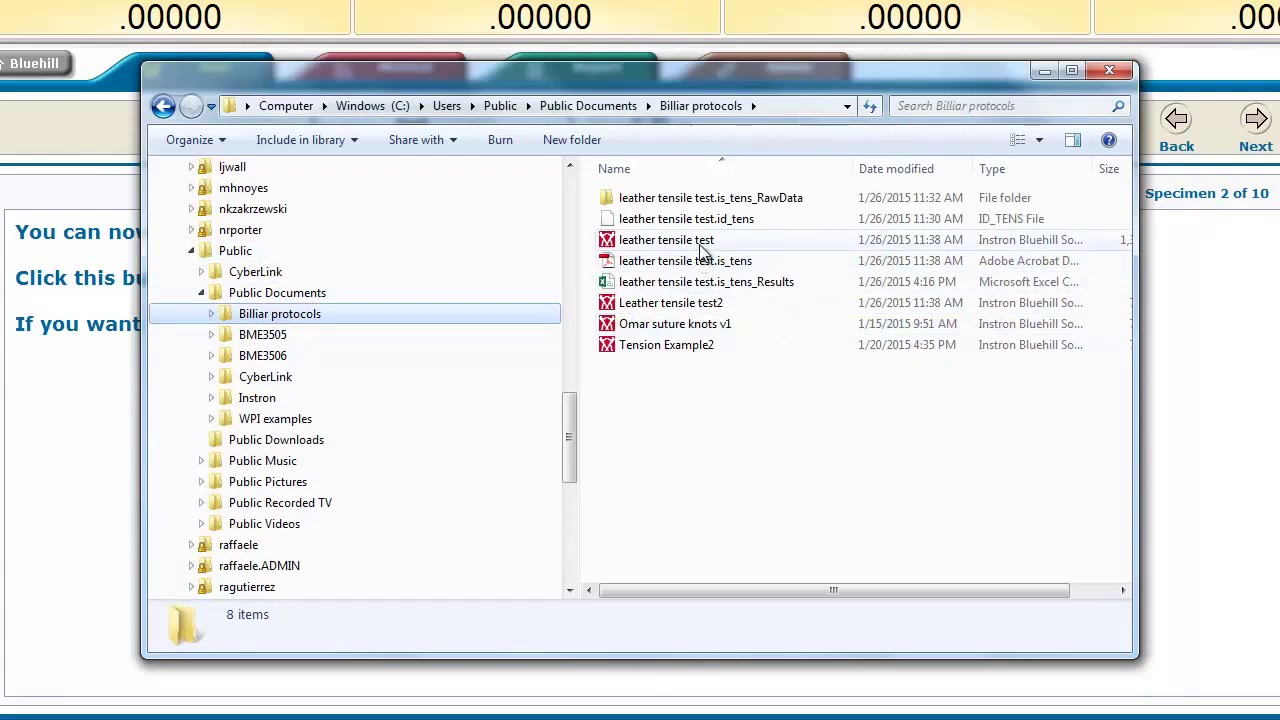
Step: Open the RawData folder and view Specimen_RawData_1 in Excel
double_click(716, 195)
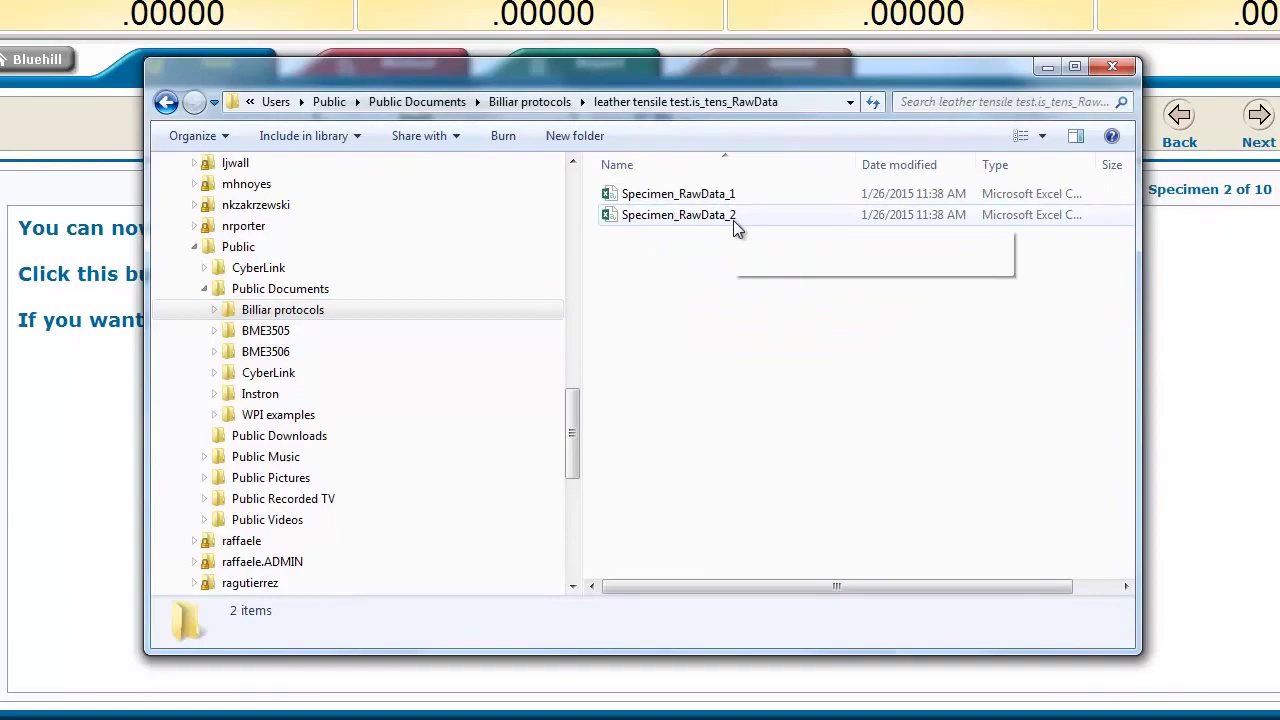
double_click(675, 197)
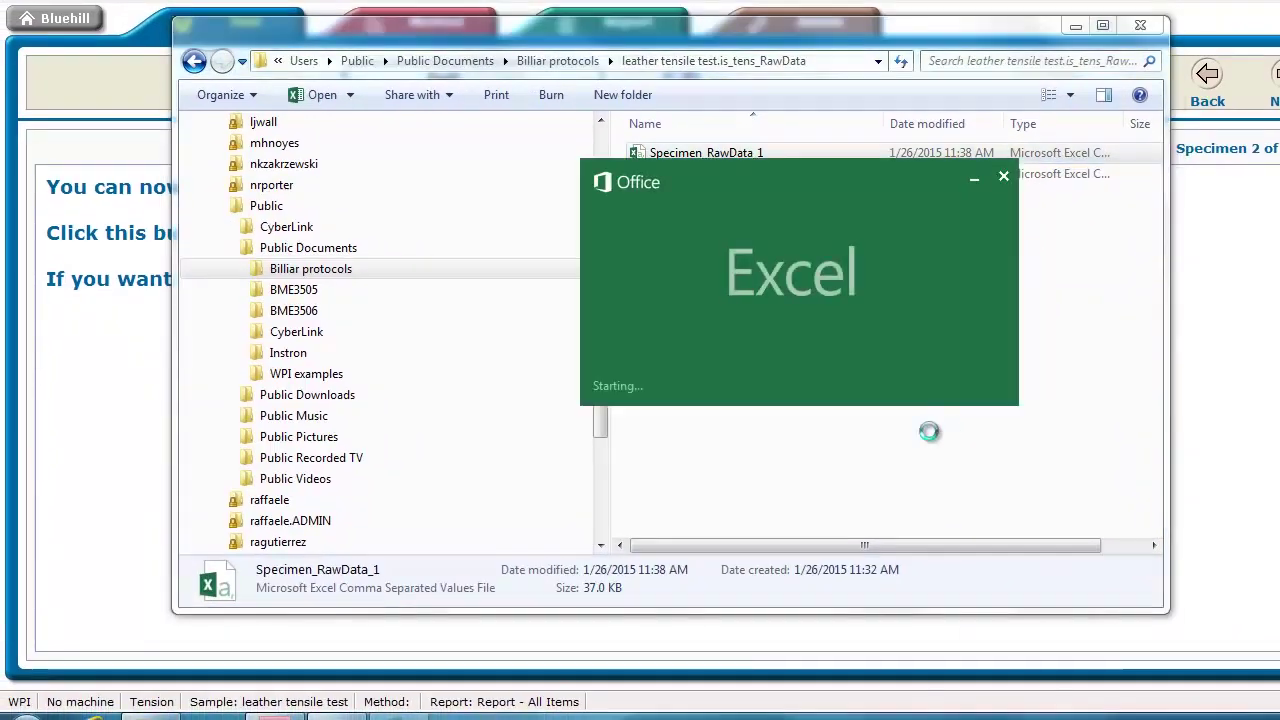
scroll(440, 229, "down", 1)
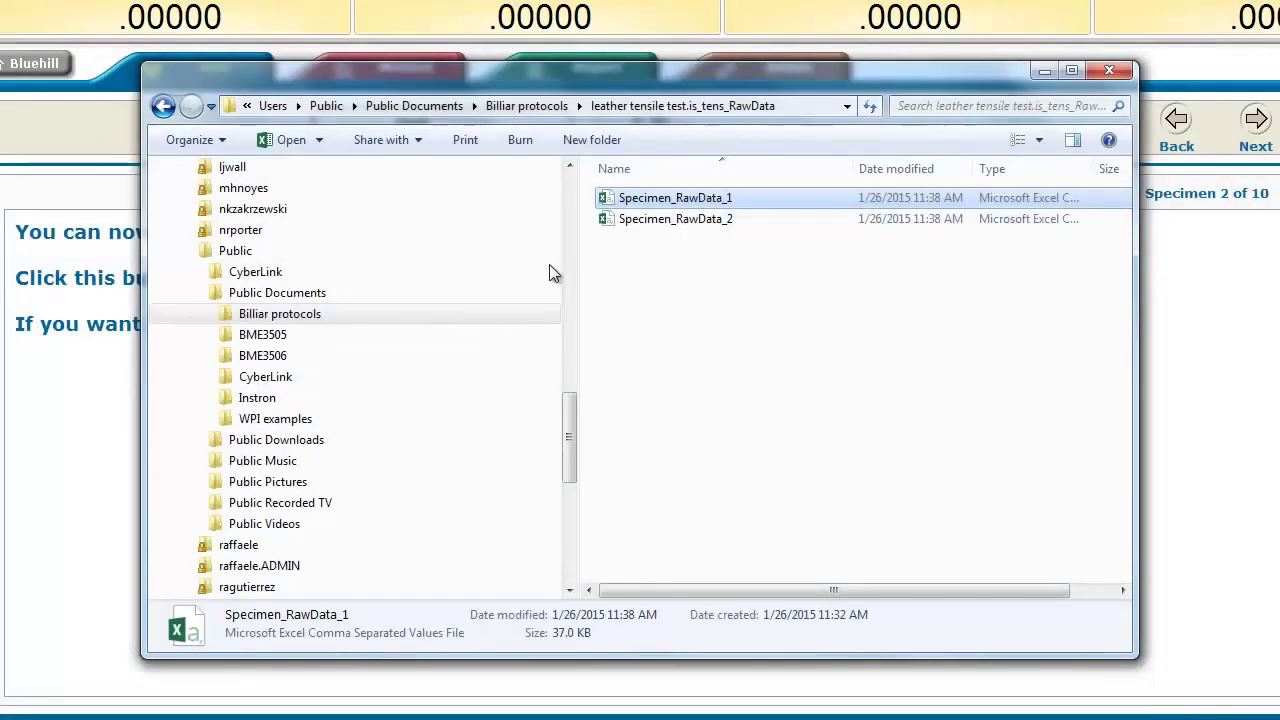
Step: Return to the Billiar protocols listing and select the RawData folder
left_click(163, 106)
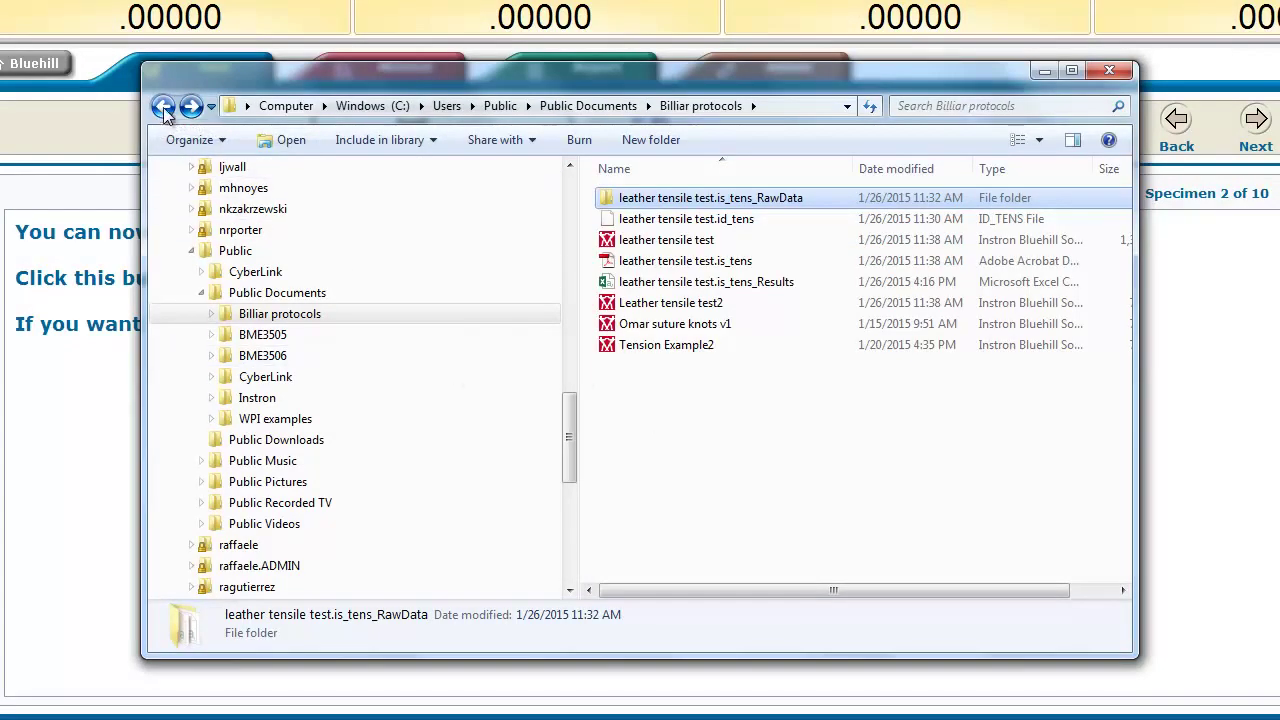
left_click(163, 106)
left_click(190, 107)
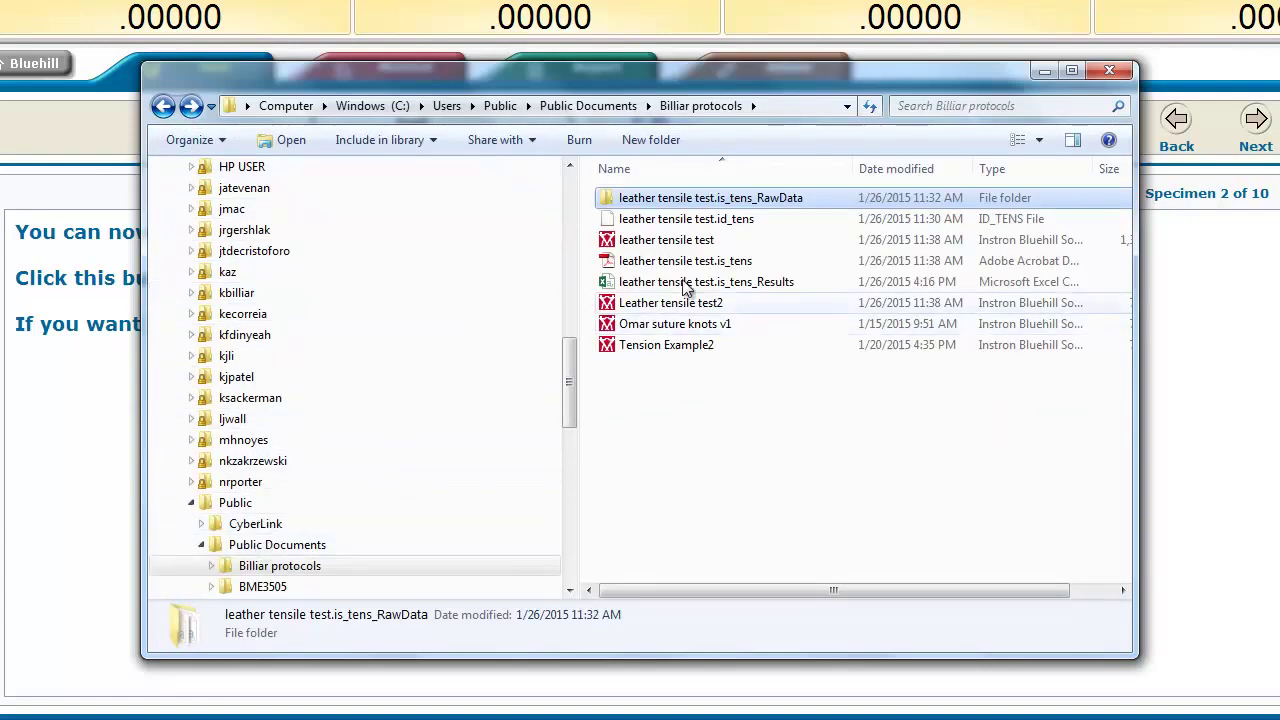
left_click(700, 203)
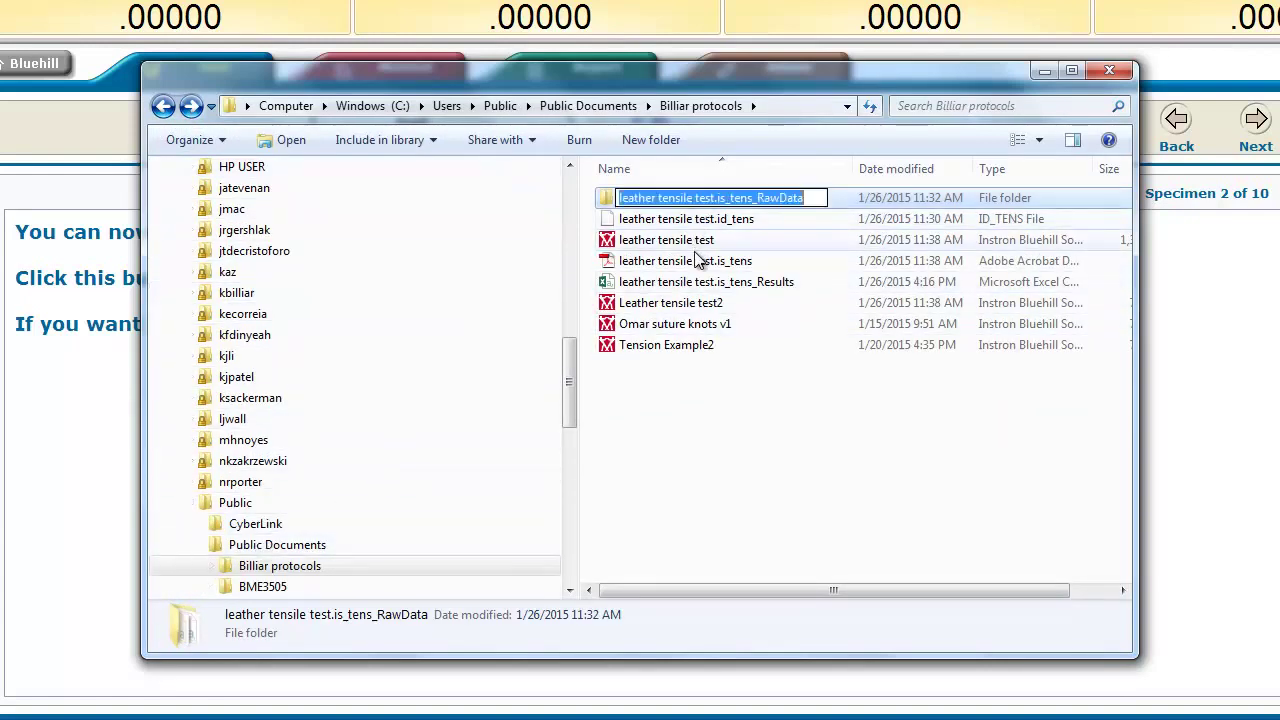
left_click(690, 346, "ctrl")
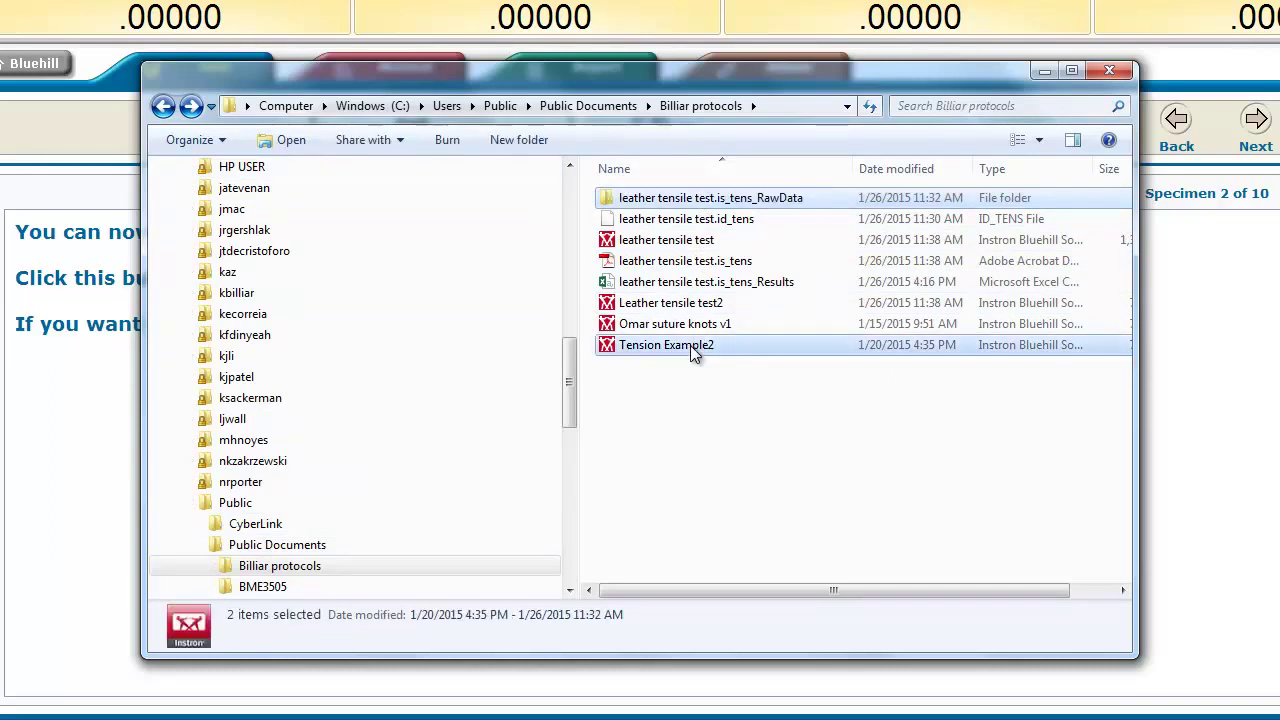
left_click(703, 203)
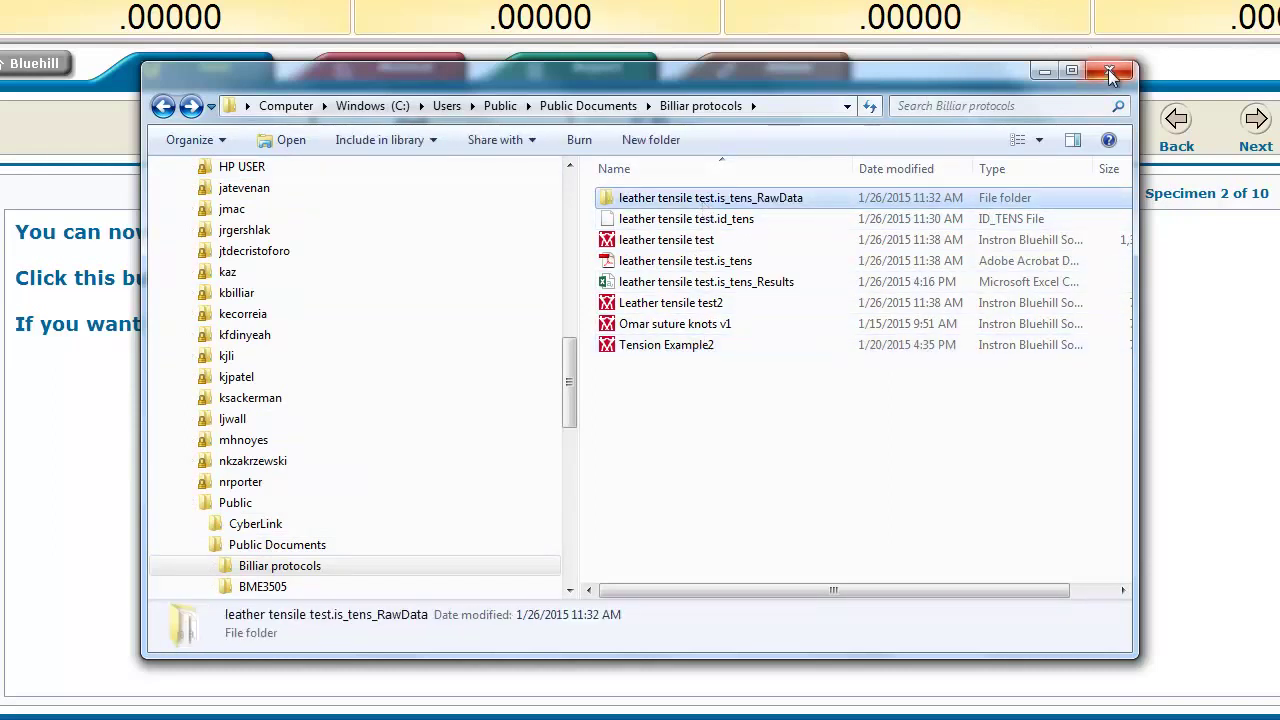